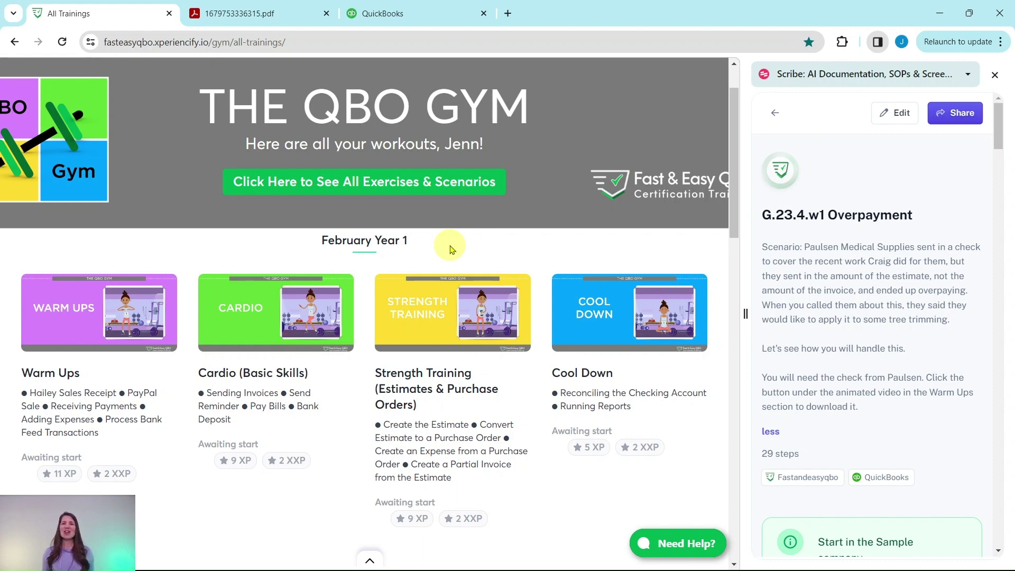
Open the Warm Ups lesson of April Year 1 in the QBO Gym trainings
{"action": "scroll", "coordinate": [381, 249], "scroll_direction": "down", "scroll_amount": 10}
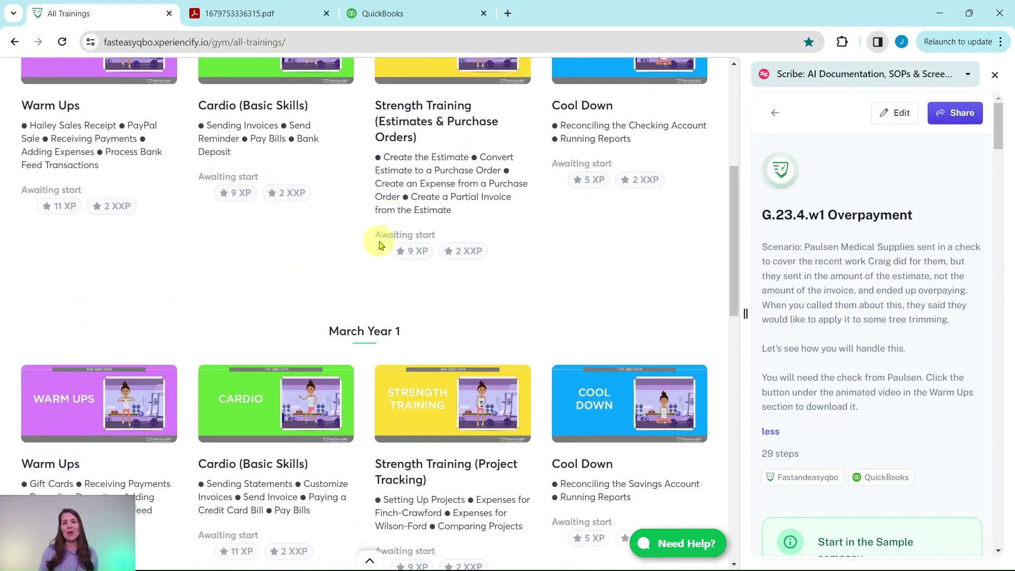
{"action": "scroll", "coordinate": [373, 246], "scroll_direction": "down", "scroll_amount": 5}
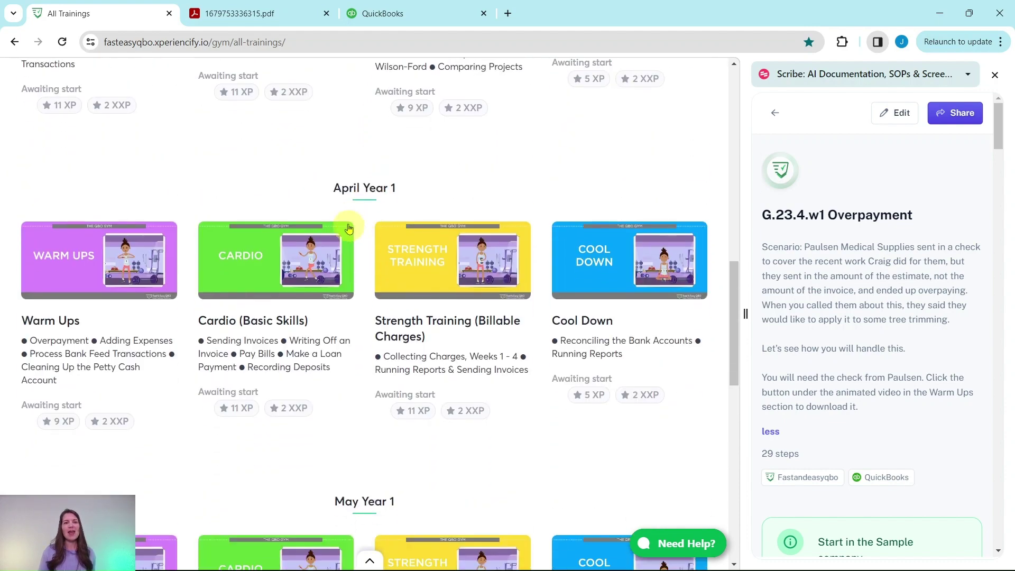
{"action": "left_click", "coordinate": [59, 282]}
Look through the Warm Ups lesson page, including its downloads, the quiz and the hands-on practice exercises G.23.4.w1 to w4
{"action": "scroll", "coordinate": [681, 284], "scroll_direction": "down", "scroll_amount": 3}
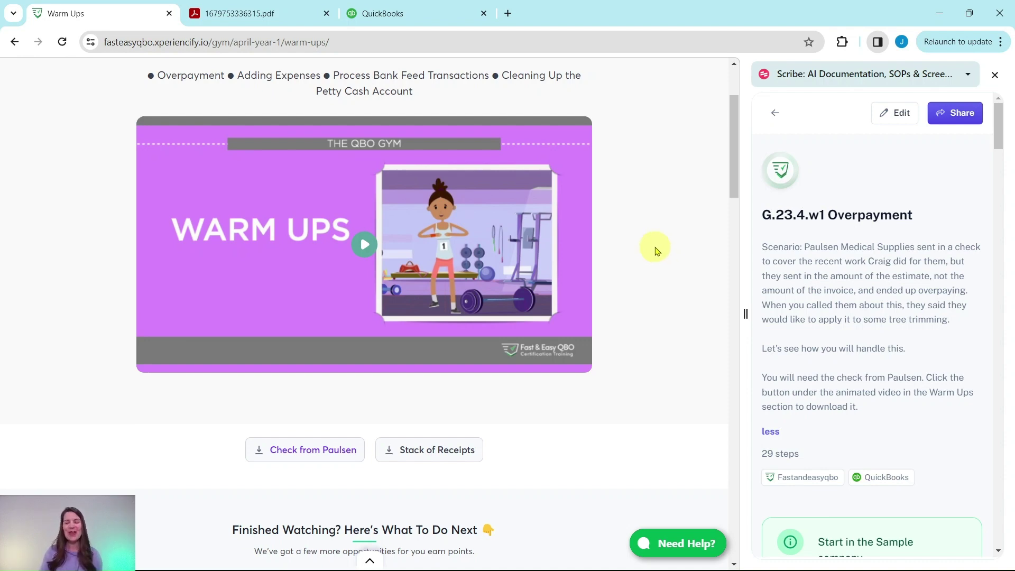
{"action": "scroll", "coordinate": [655, 249], "scroll_direction": "down", "scroll_amount": 10}
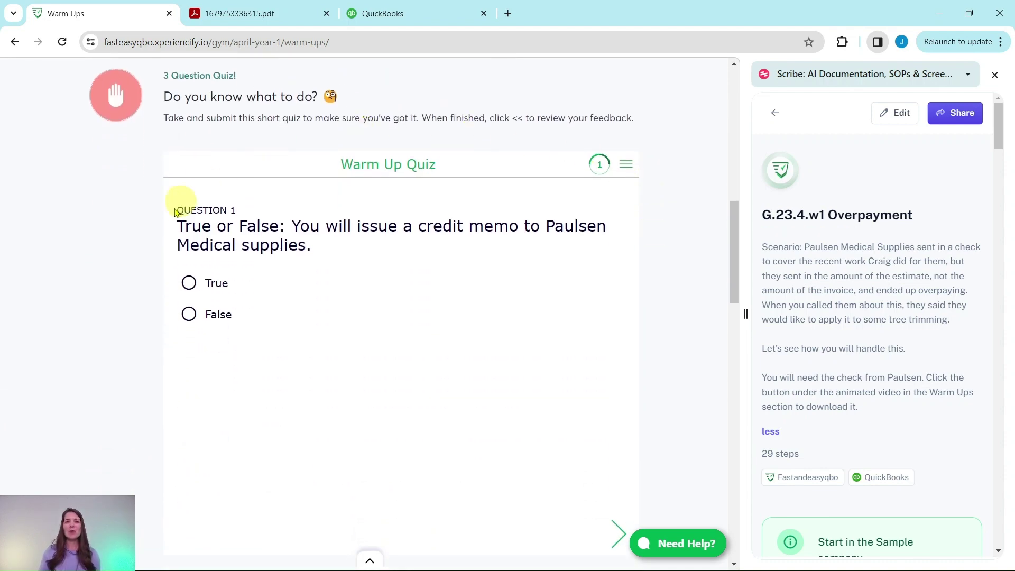
{"action": "scroll", "coordinate": [662, 279], "scroll_direction": "down", "scroll_amount": 10}
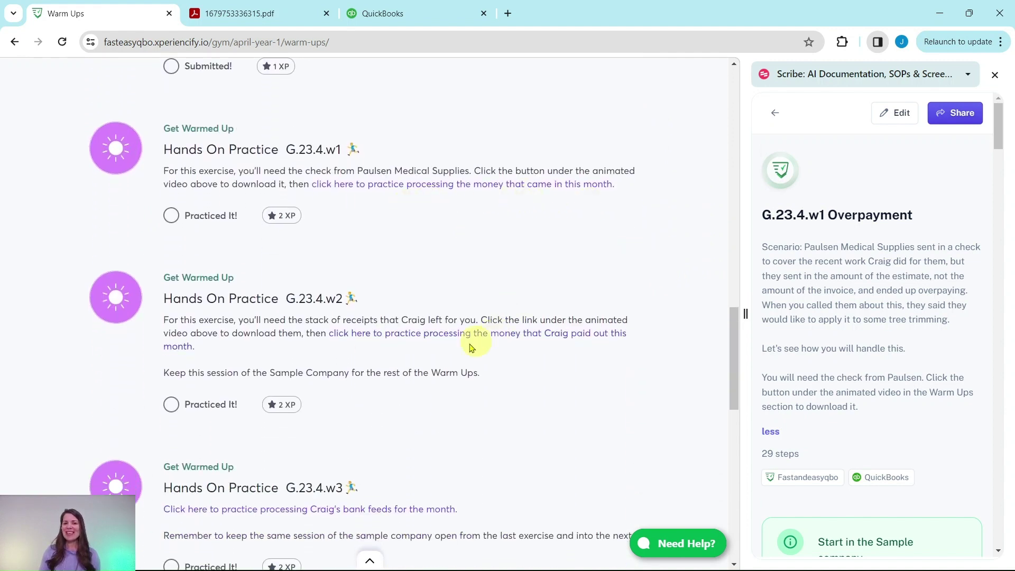
{"action": "scroll", "coordinate": [526, 362], "scroll_direction": "down", "scroll_amount": 5}
{"action": "scroll", "coordinate": [487, 359], "scroll_direction": "down", "scroll_amount": 4}
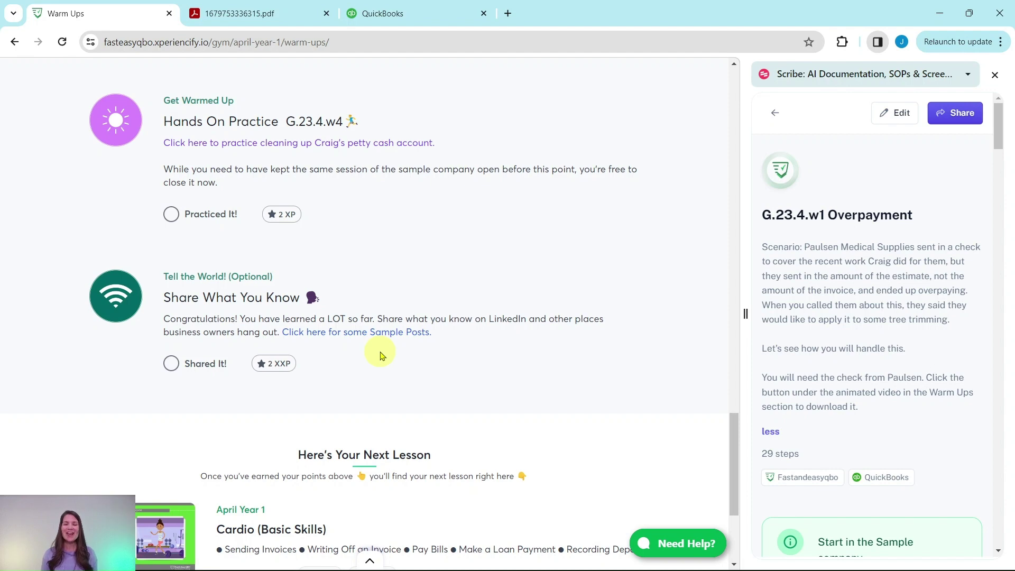
{"action": "scroll", "coordinate": [428, 286], "scroll_direction": "up", "scroll_amount": 10}
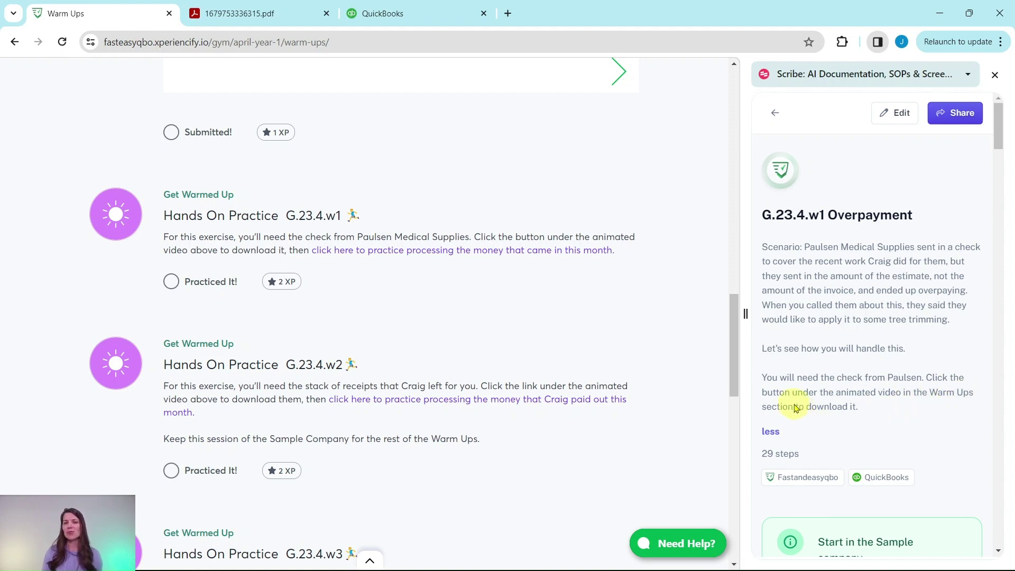
{"action": "scroll", "coordinate": [371, 325], "scroll_direction": "up", "scroll_amount": 10}
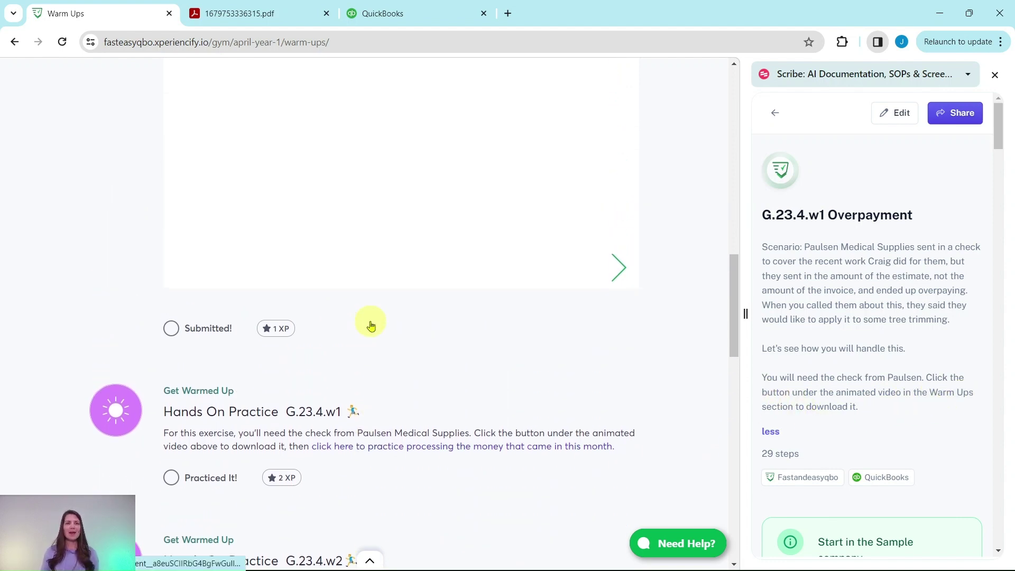
{"action": "scroll", "coordinate": [379, 316], "scroll_direction": "up", "scroll_amount": 7}
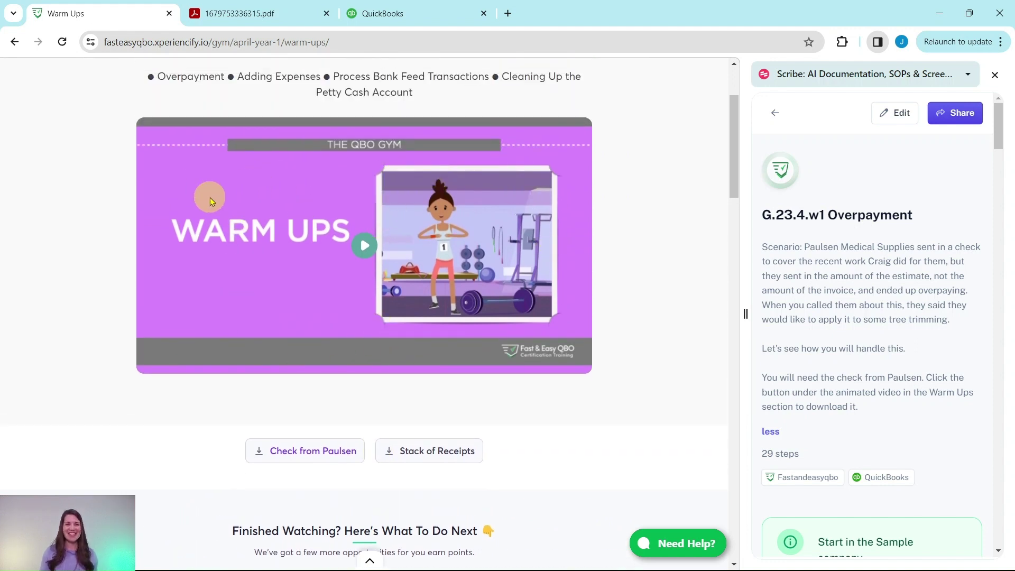
{"action": "scroll", "coordinate": [356, 286], "scroll_direction": "down", "scroll_amount": 4}
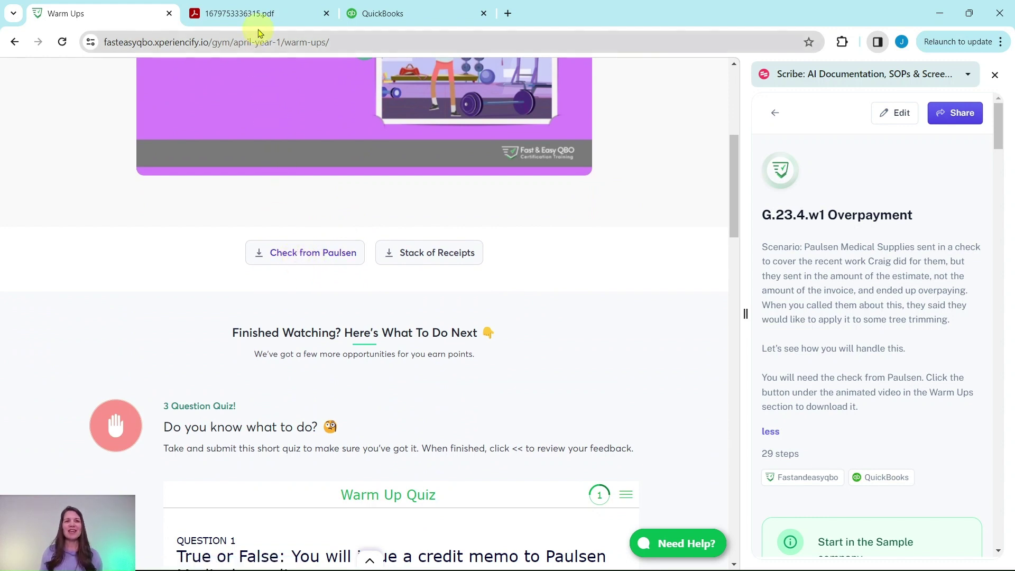
Bring up the PDF of the check from Paulsen Medical Supplies and read the first instructions in the overpayment exercise guide
{"action": "left_click", "coordinate": [255, 13]}
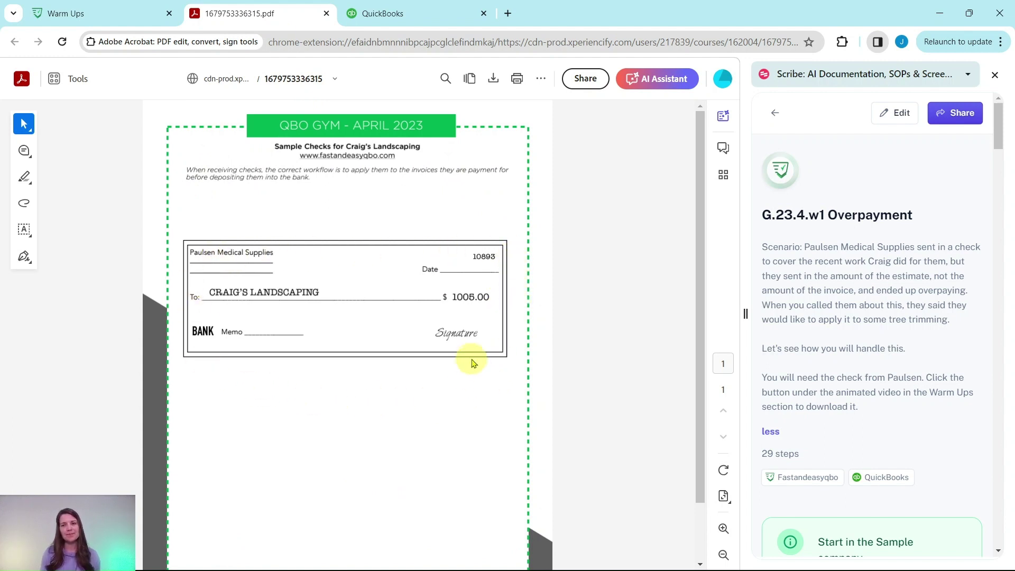
{"action": "scroll", "coordinate": [858, 323], "scroll_direction": "down", "scroll_amount": 3}
{"action": "scroll", "coordinate": [855, 286], "scroll_direction": "down", "scroll_amount": 3}
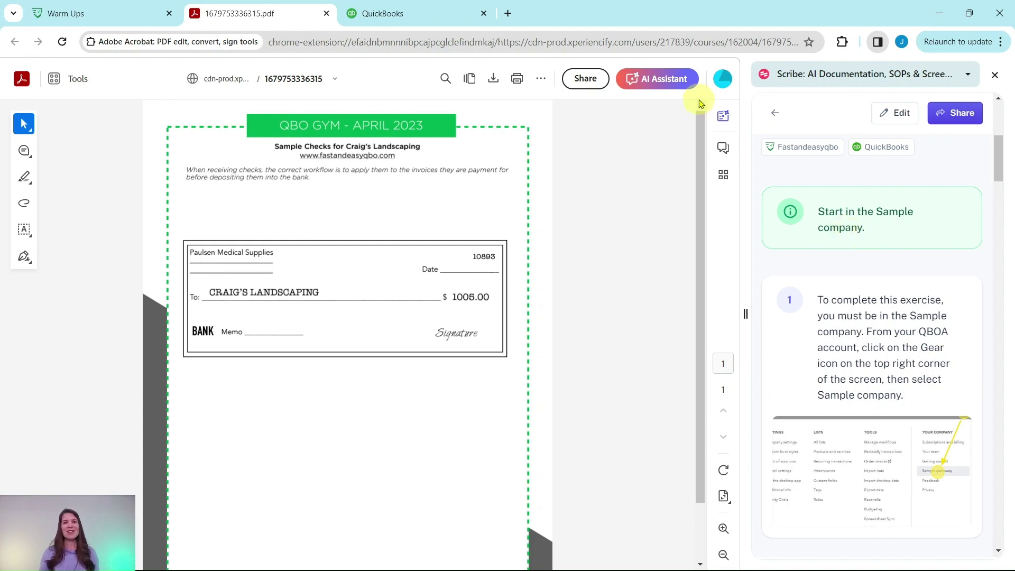
Check that QuickBooks is in the sample company, read the guide's investigation notes, and view the Paulsen check again
{"action": "left_click", "coordinate": [428, 15]}
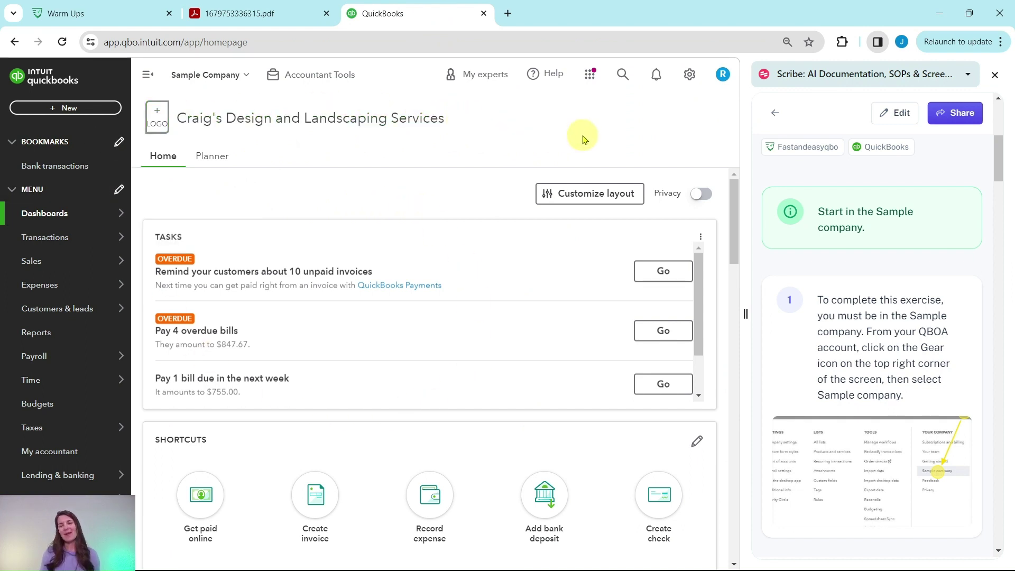
{"action": "scroll", "coordinate": [821, 213], "scroll_direction": "down", "scroll_amount": 7}
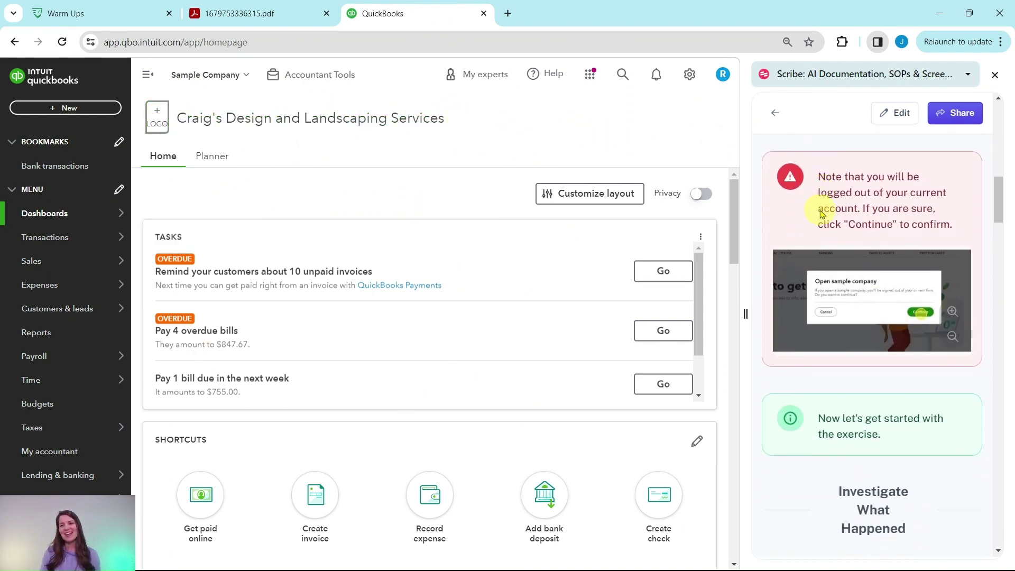
{"action": "scroll", "coordinate": [821, 213], "scroll_direction": "down", "scroll_amount": 6}
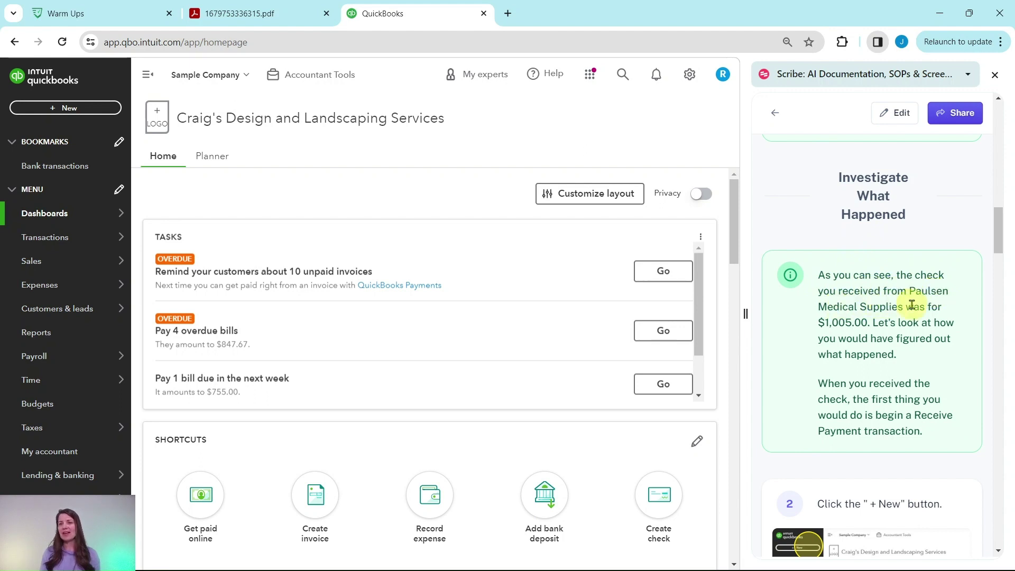
{"action": "left_click", "coordinate": [266, 15]}
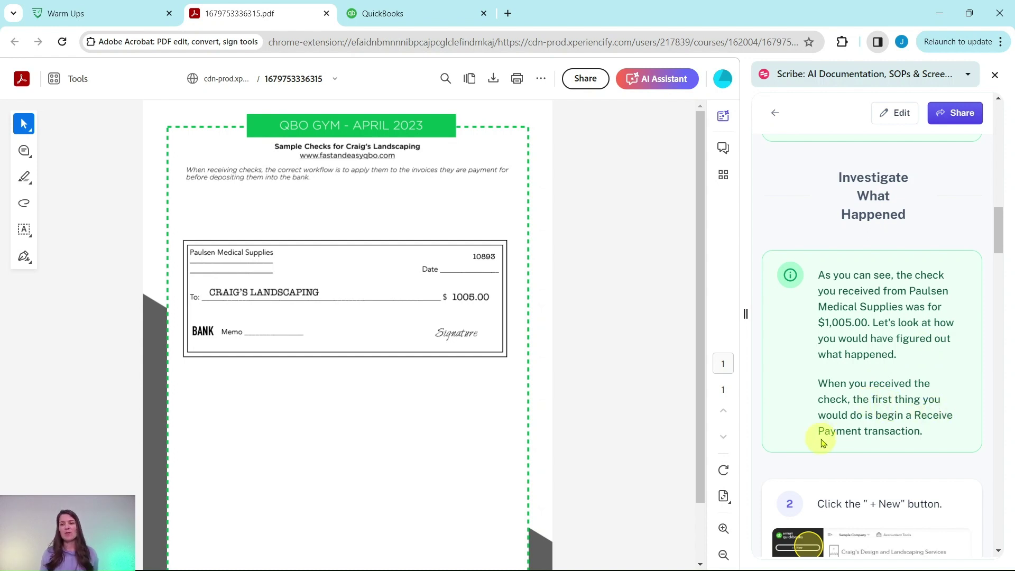
{"action": "scroll", "coordinate": [841, 285], "scroll_direction": "down", "scroll_amount": 6}
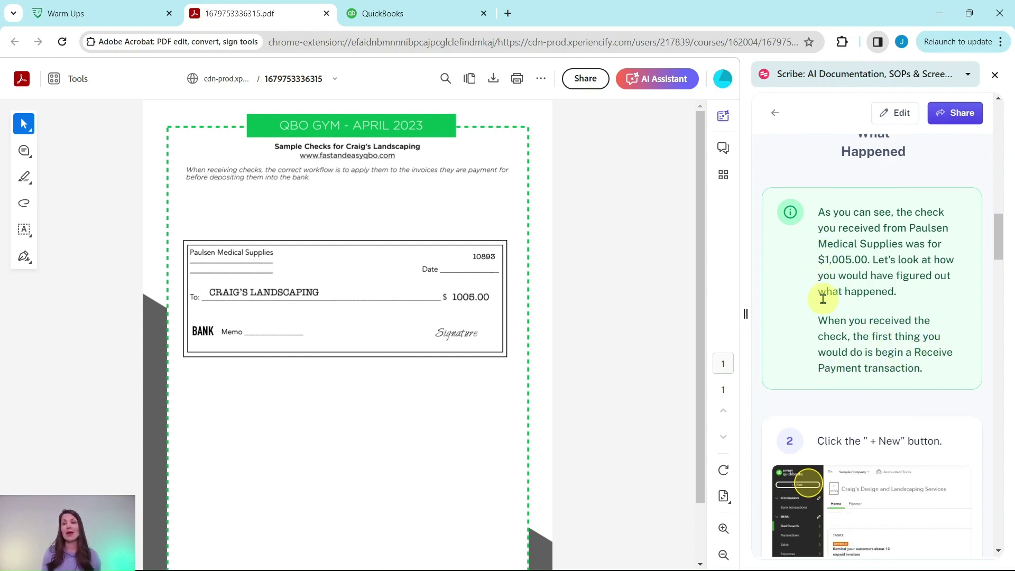
{"action": "scroll", "coordinate": [846, 262], "scroll_direction": "up", "scroll_amount": 1}
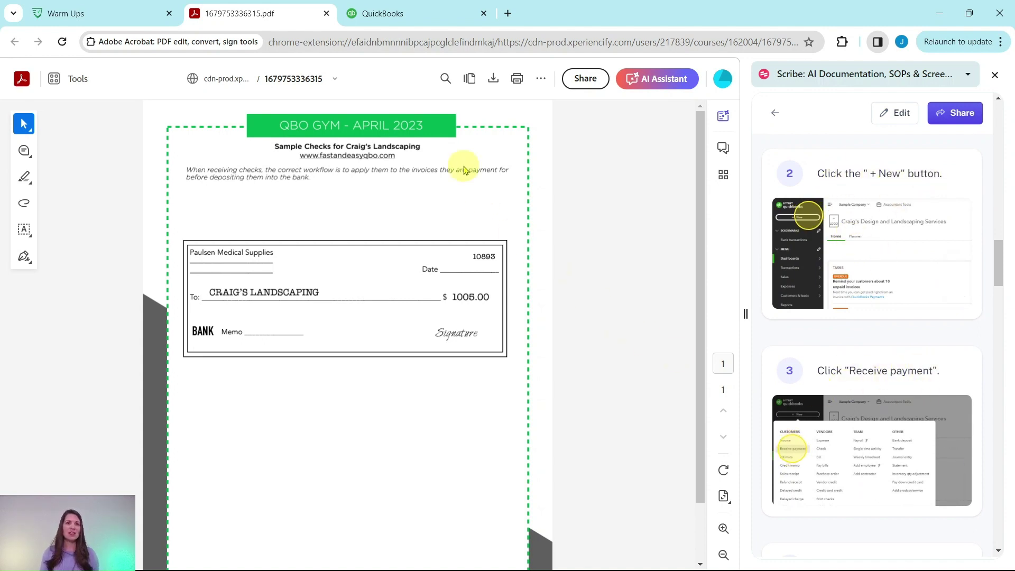
In QuickBooks, start a Receive Payment transaction for Paulsen Medical Supplies to list the customer's outstanding invoices
{"action": "left_click", "coordinate": [442, 21]}
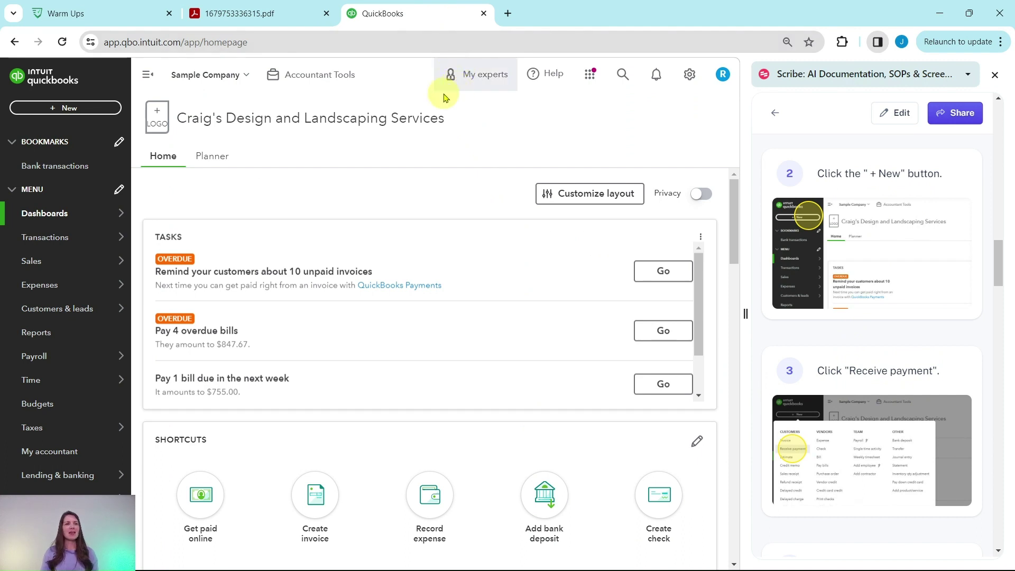
{"action": "left_click", "coordinate": [62, 112]}
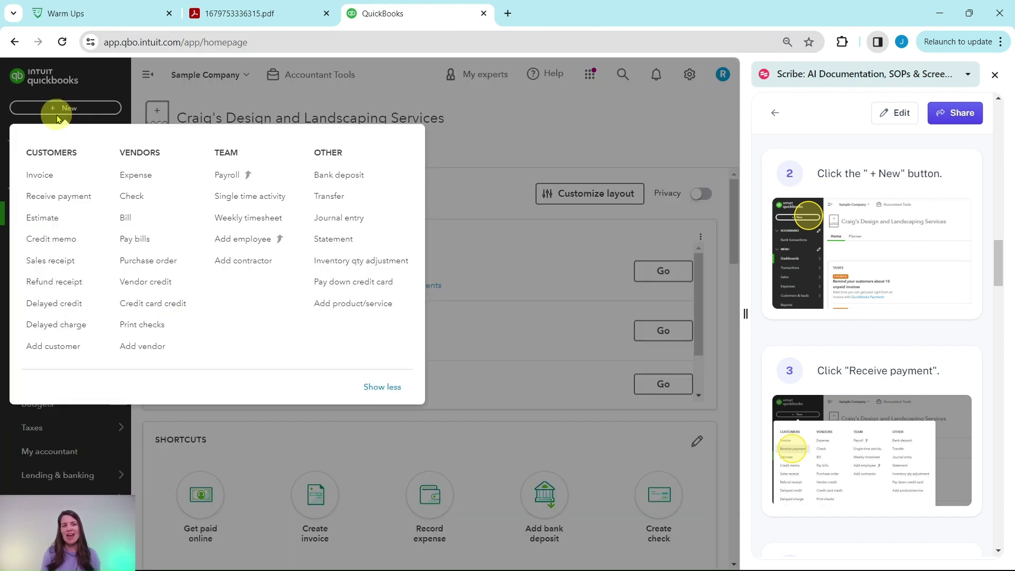
{"action": "left_click", "coordinate": [58, 205]}
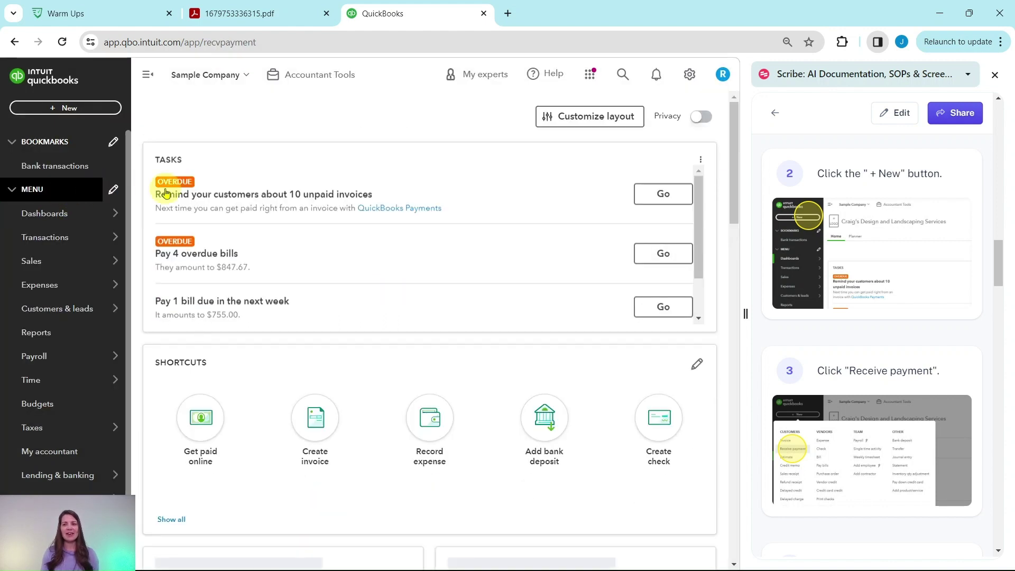
{"action": "scroll", "coordinate": [872, 344], "scroll_direction": "down", "scroll_amount": 8}
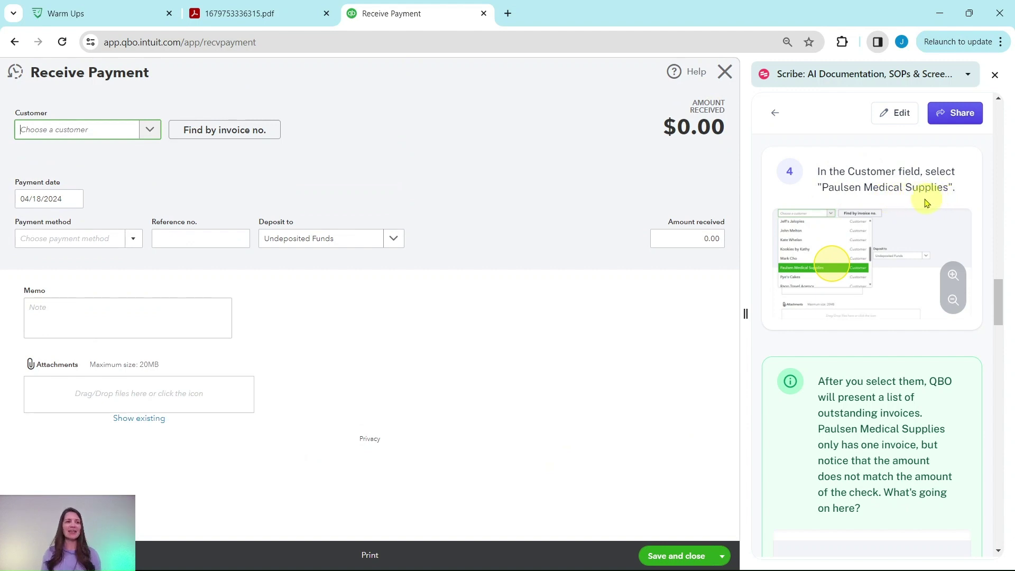
{"action": "left_click", "coordinate": [149, 135]}
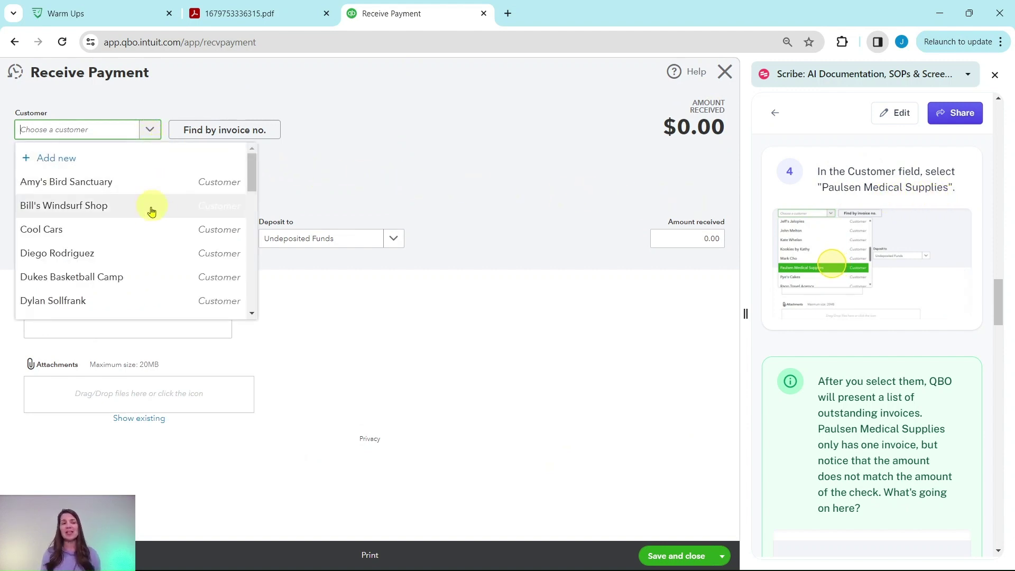
{"action": "scroll", "coordinate": [148, 202], "scroll_direction": "down", "scroll_amount": 6}
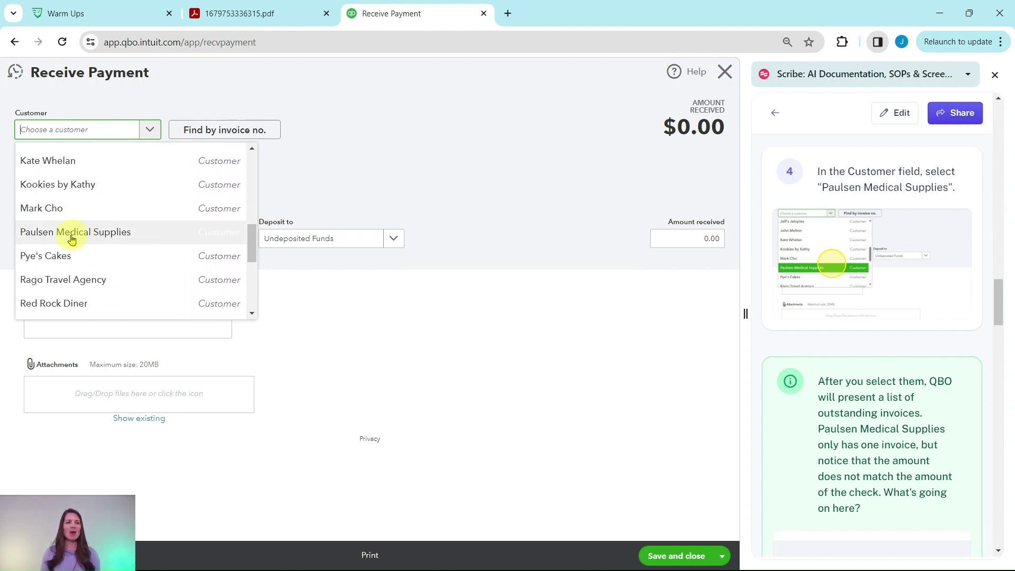
{"action": "left_click", "coordinate": [72, 240]}
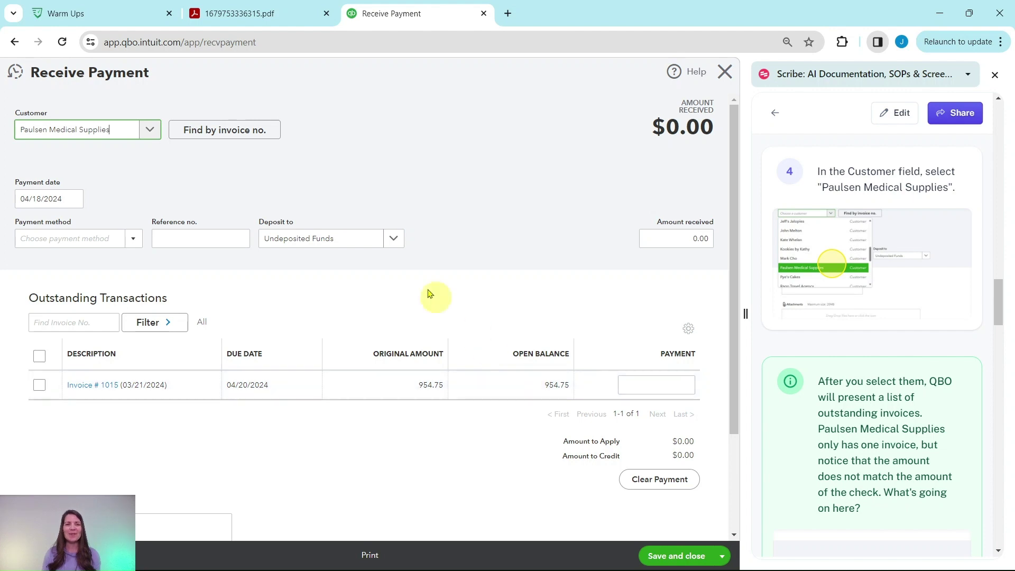
Compare the amount on the Paulsen check with the invoice's open balance, and leave the payment form without saving
{"action": "left_click", "coordinate": [266, 14]}
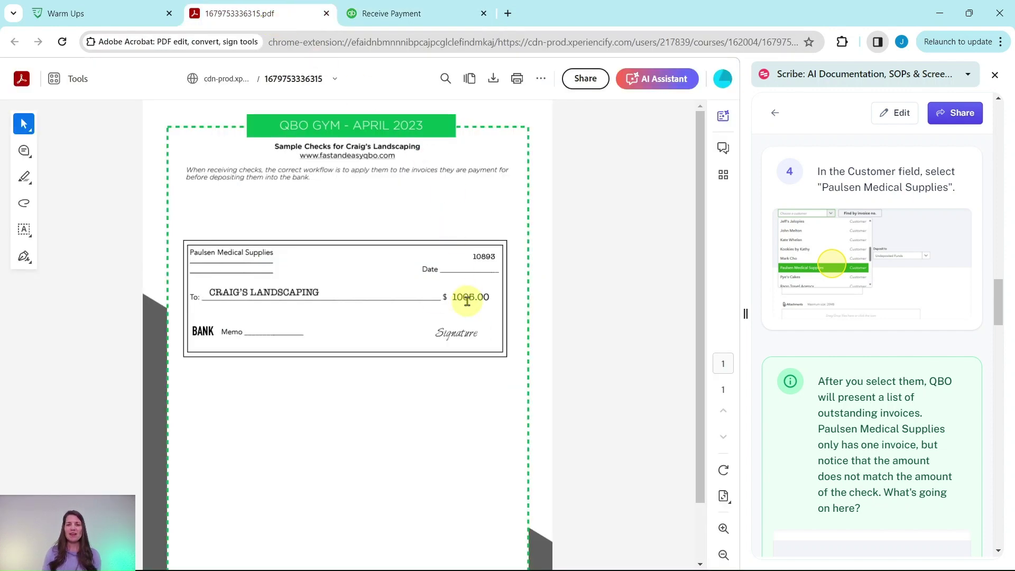
{"action": "left_click", "coordinate": [420, 16]}
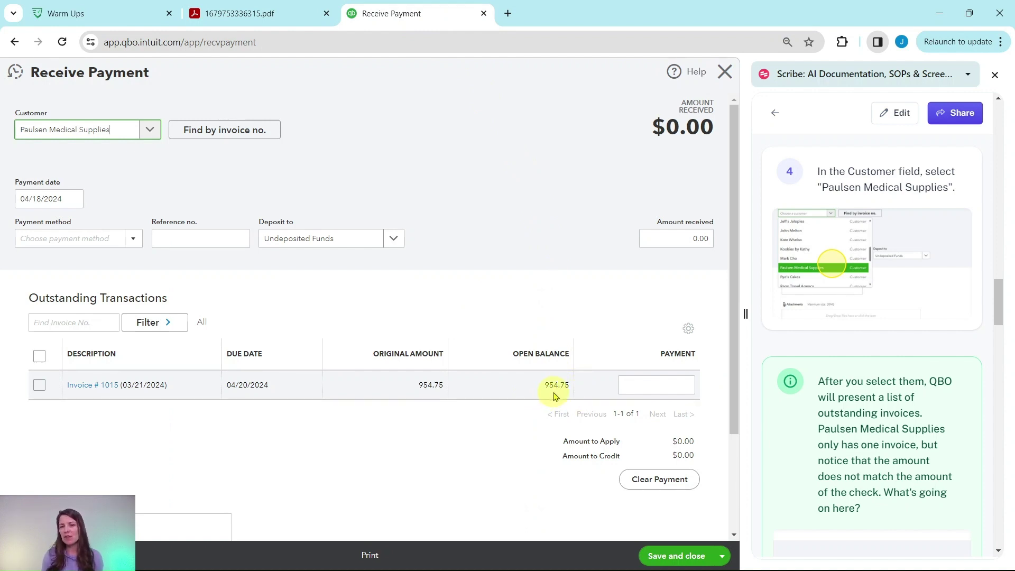
{"action": "scroll", "coordinate": [793, 360], "scroll_direction": "down", "scroll_amount": 5}
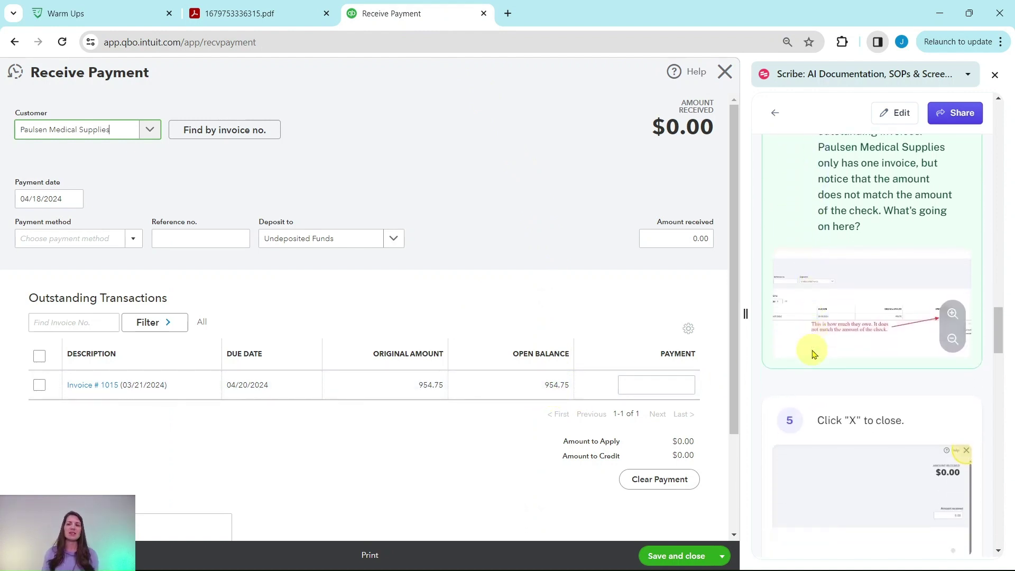
{"action": "scroll", "coordinate": [813, 355], "scroll_direction": "down", "scroll_amount": 3}
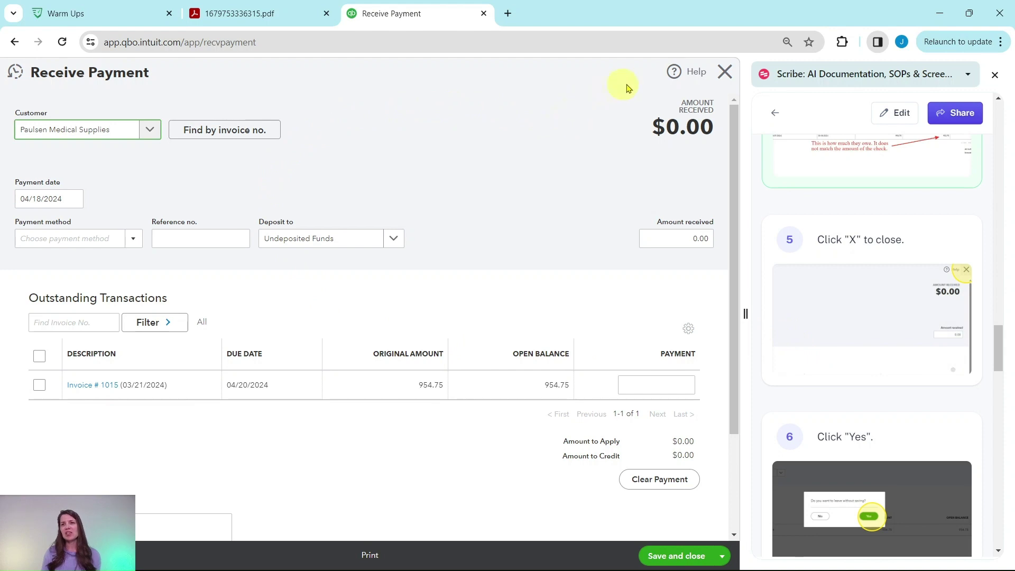
{"action": "left_click", "coordinate": [725, 76]}
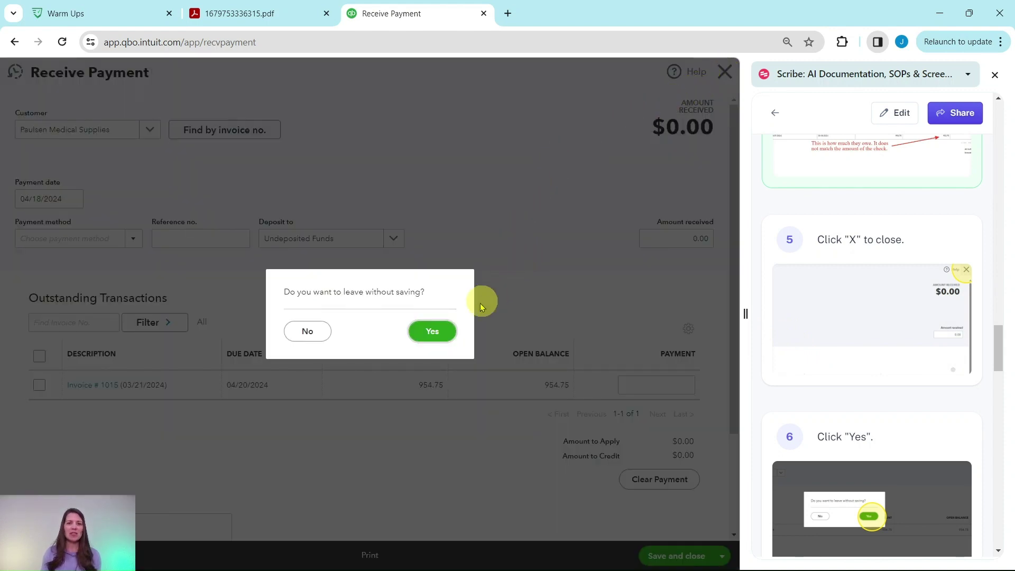
{"action": "left_click", "coordinate": [434, 333]}
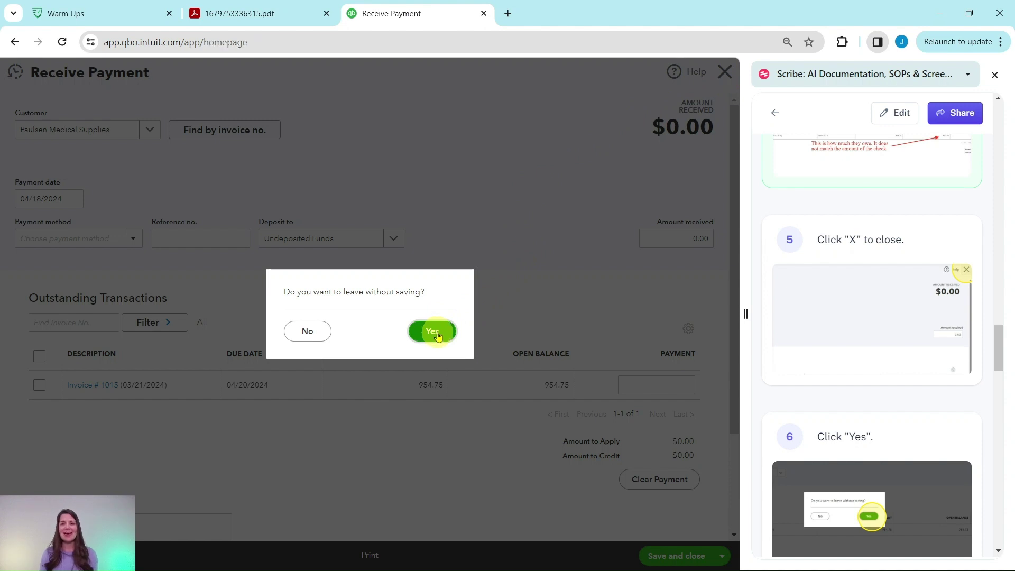
Follow the guide to the customer history investigation and open the Customers list in the Sales area
{"action": "scroll", "coordinate": [857, 238], "scroll_direction": "down", "scroll_amount": 7}
{"action": "scroll", "coordinate": [859, 234], "scroll_direction": "down", "scroll_amount": 1}
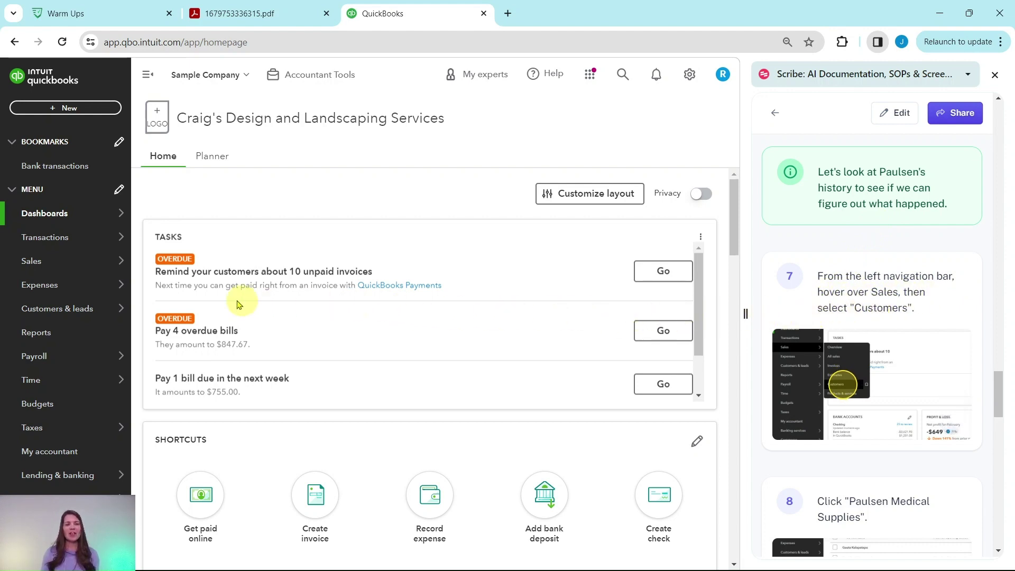
{"action": "mouse_move", "coordinate": [58, 291]}
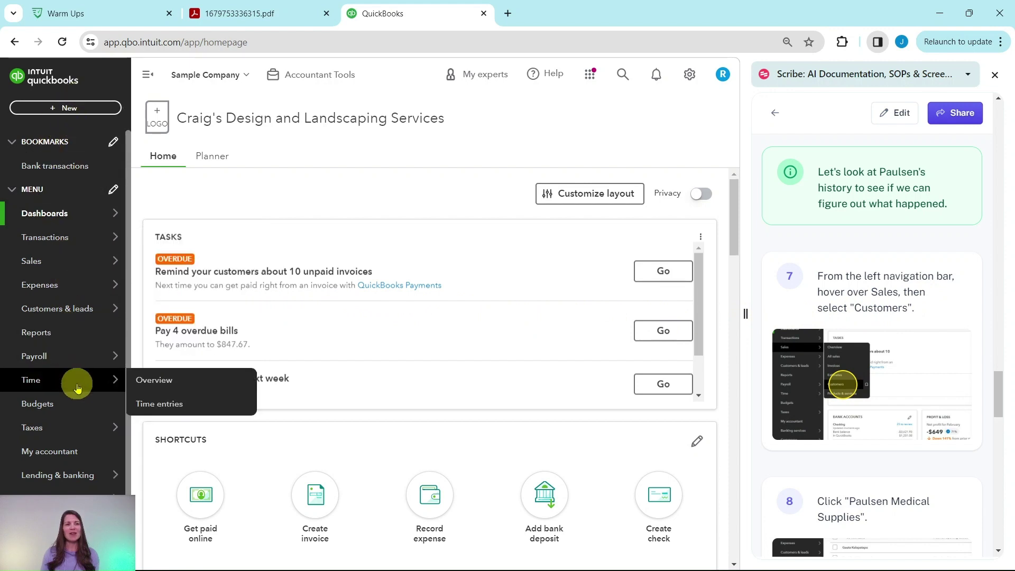
{"action": "mouse_move", "coordinate": [30, 265]}
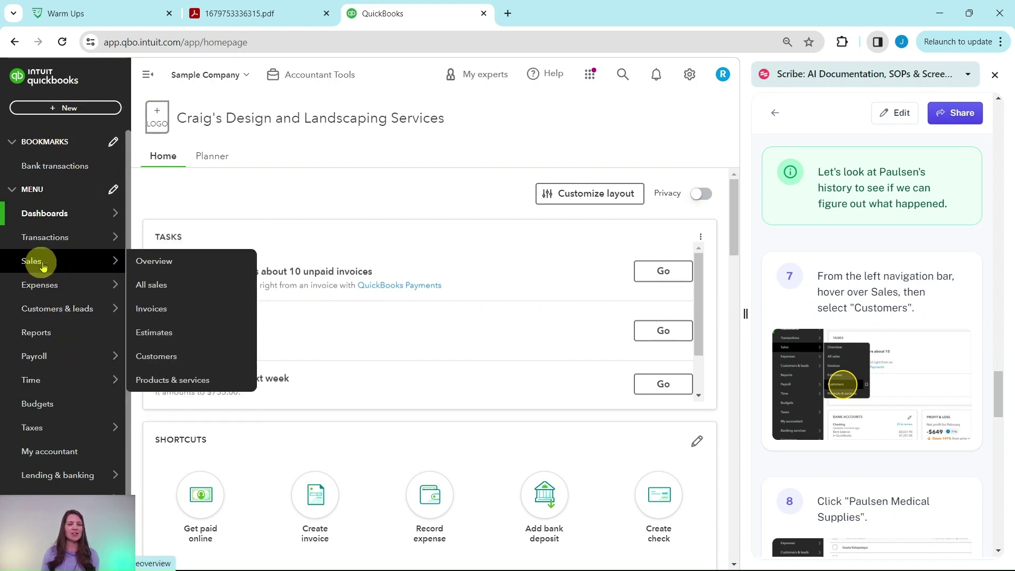
{"action": "left_click", "coordinate": [158, 361]}
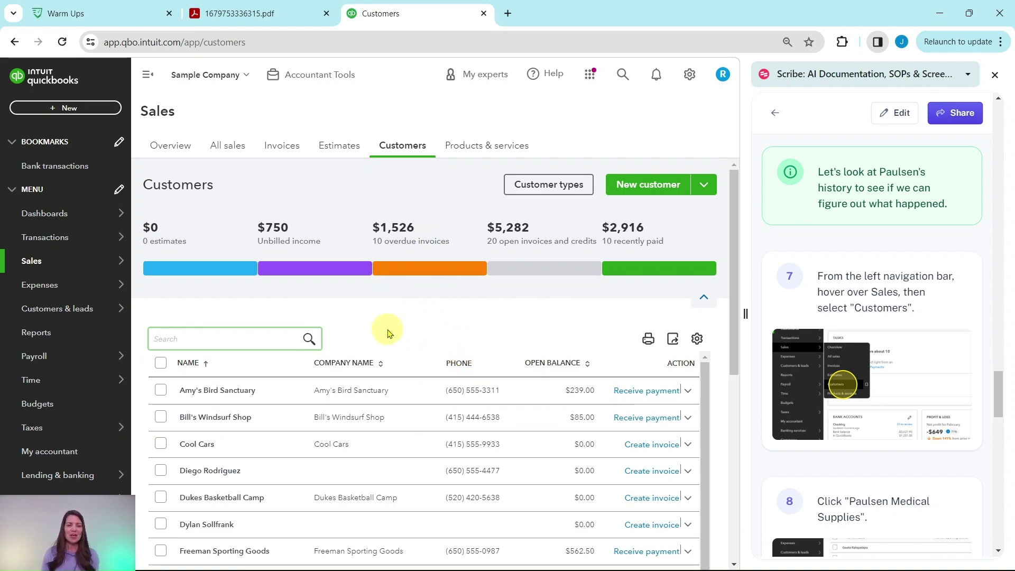
Open the Paulsen Medical Supplies customer record, follow the guide's next instructions, and dismiss the transaction tour pop-up
{"action": "scroll", "coordinate": [387, 333], "scroll_direction": "down", "scroll_amount": 10}
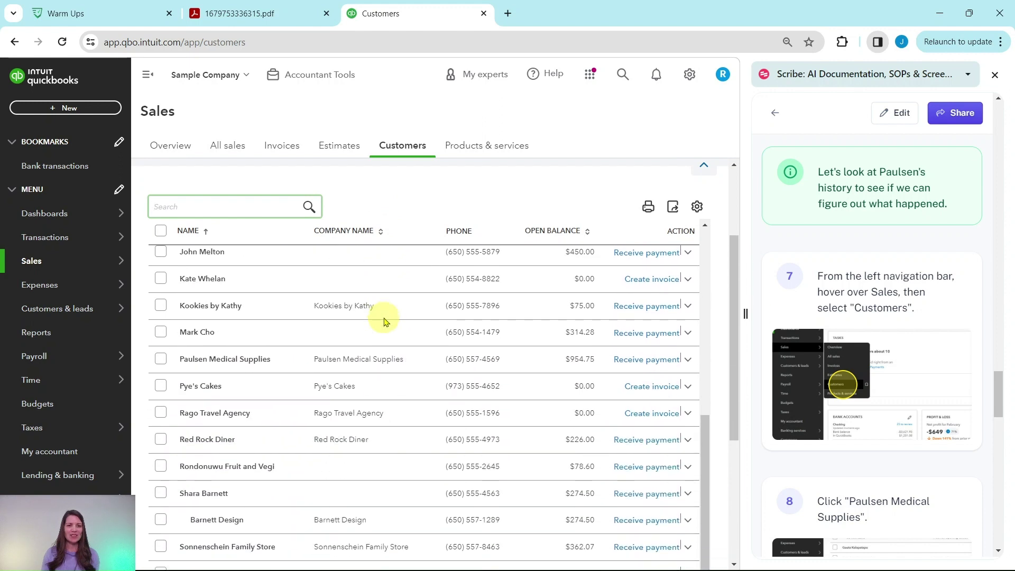
{"action": "left_click", "coordinate": [224, 362]}
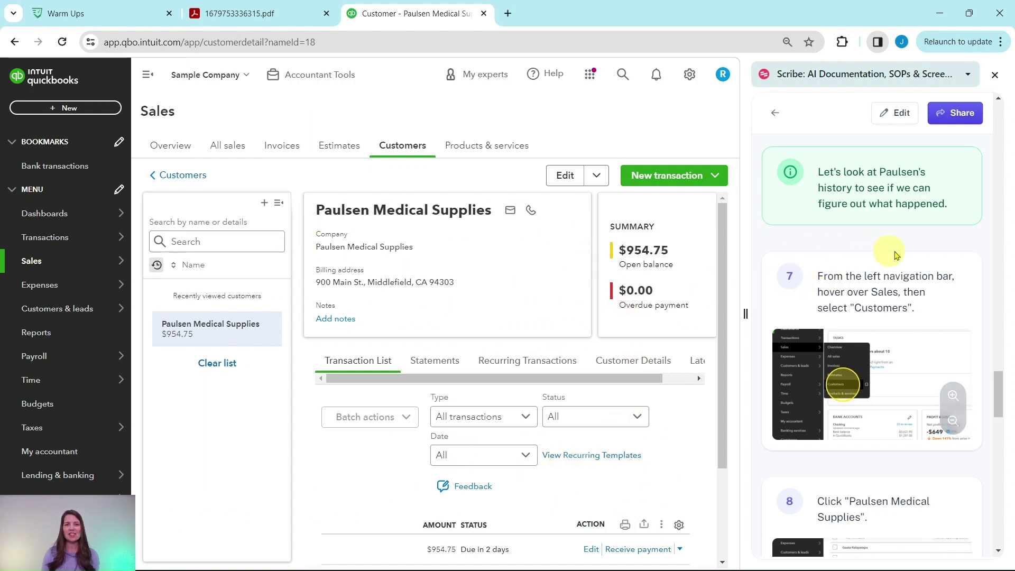
{"action": "scroll", "coordinate": [895, 255], "scroll_direction": "down", "scroll_amount": 6}
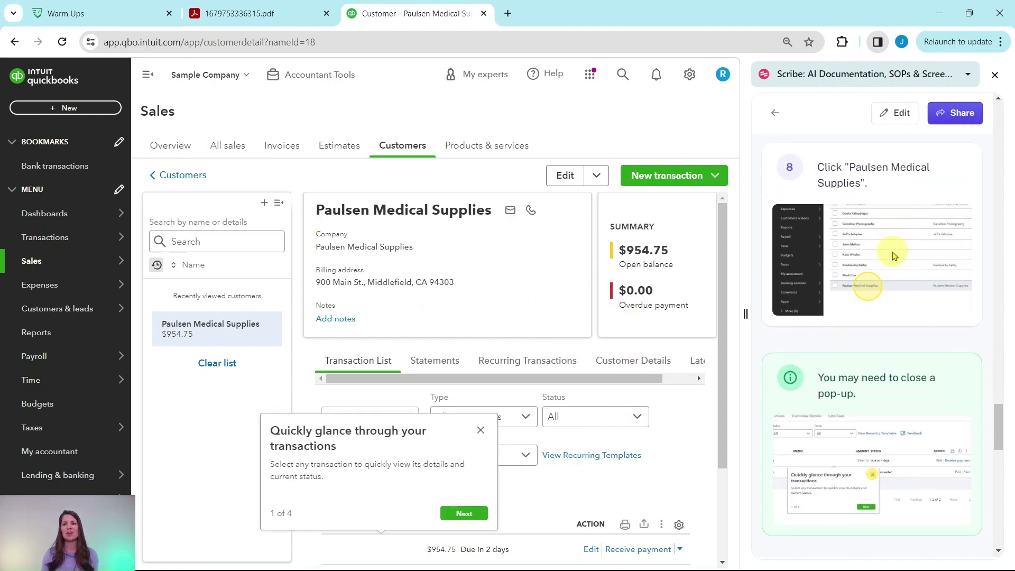
{"action": "scroll", "coordinate": [894, 256], "scroll_direction": "down", "scroll_amount": 3}
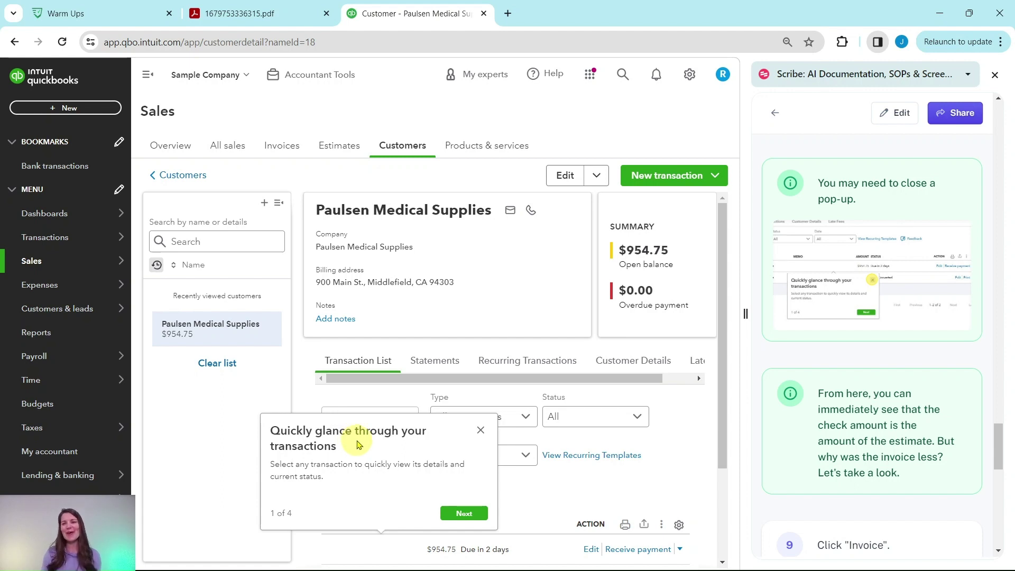
{"action": "left_click", "coordinate": [481, 433]}
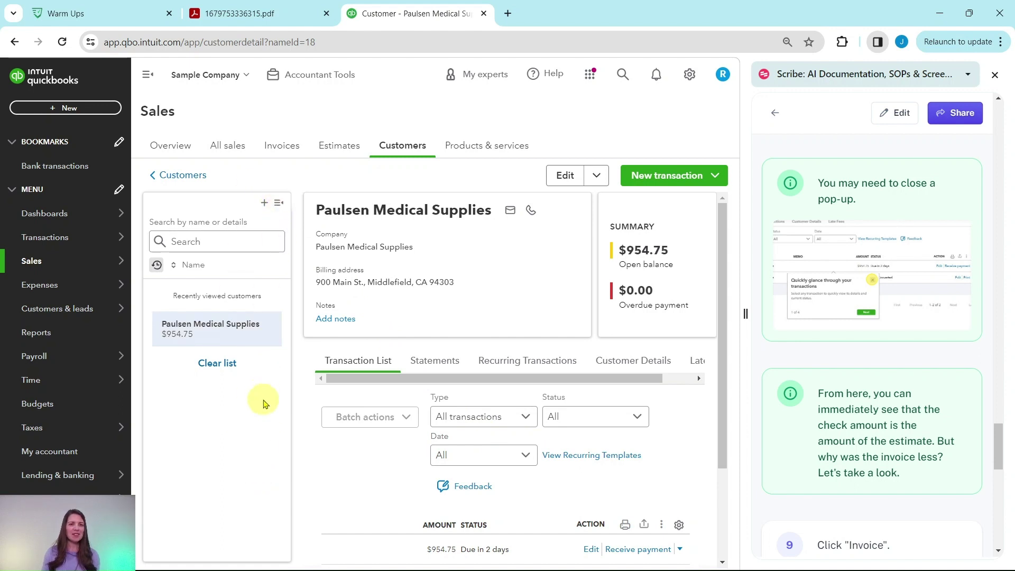
Collapse the customer list, view Paulsen's transaction dates, types and amounts, and compare them with the check in the PDF
{"action": "left_click", "coordinate": [277, 204]}
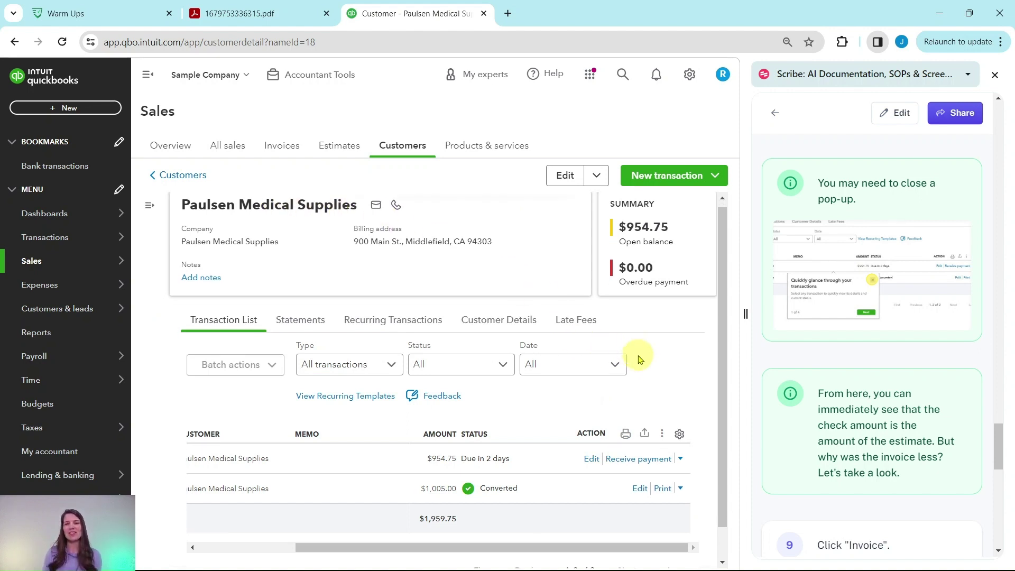
{"action": "scroll", "coordinate": [635, 365], "scroll_direction": "down", "scroll_amount": 1}
{"action": "left_click_drag", "start_coordinate": [578, 513], "coordinate": [399, 522]}
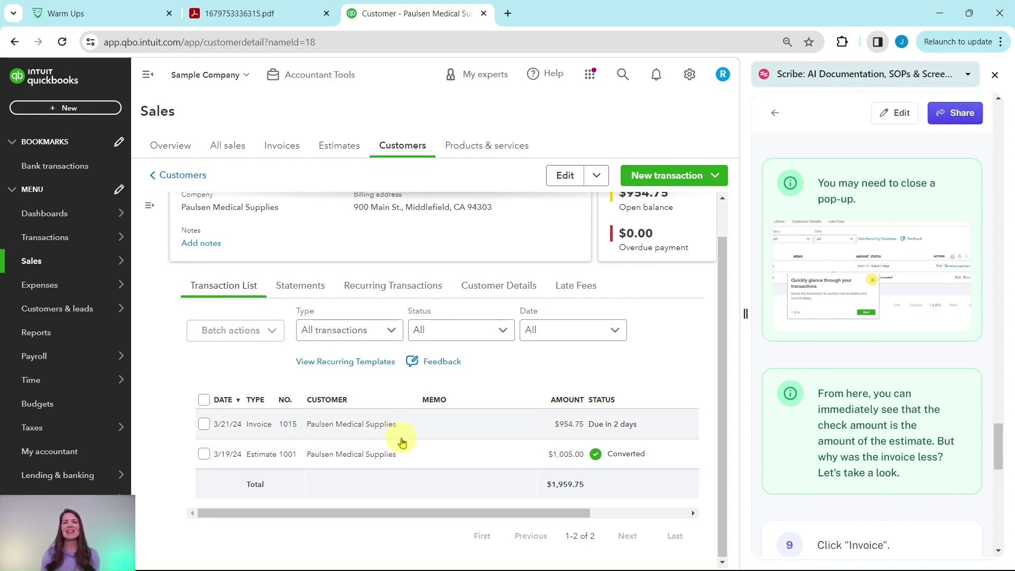
{"action": "left_click", "coordinate": [256, 14]}
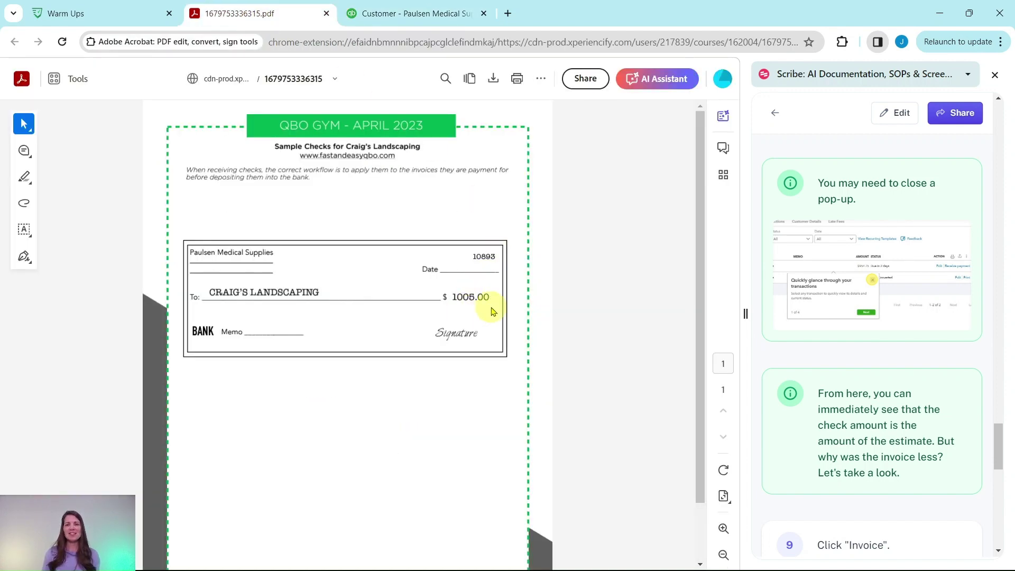
{"action": "left_click", "coordinate": [401, 14]}
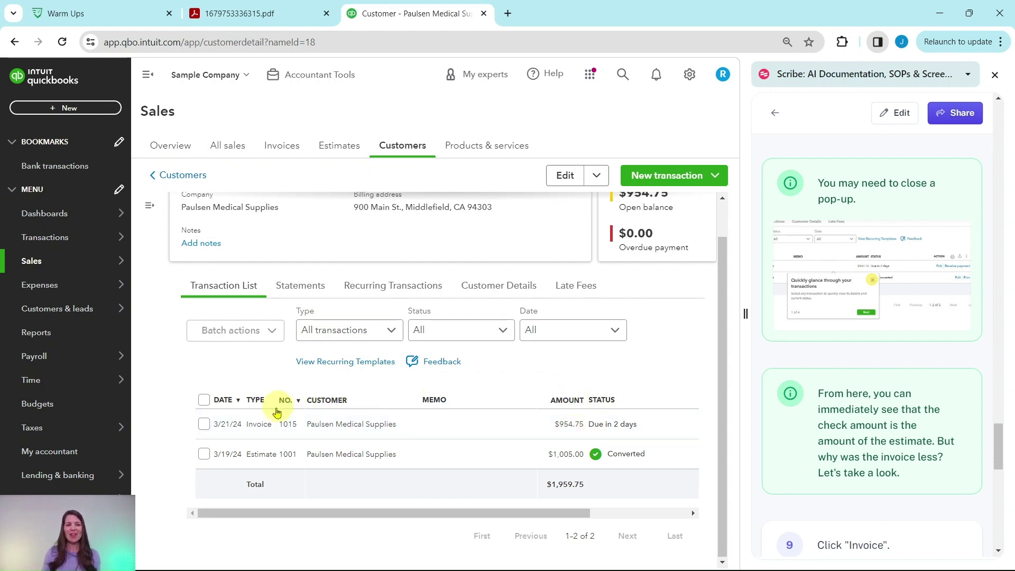
Open Paulsen's invoice 1015 for editing and examine its line items, subtotal and discount alongside the guide's explanation
{"action": "left_click", "coordinate": [257, 428]}
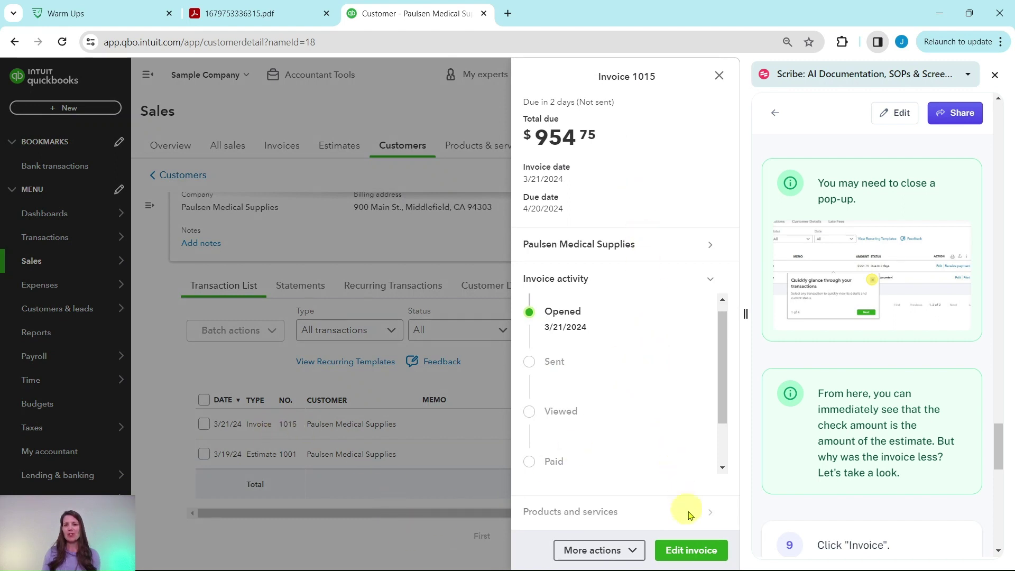
{"action": "left_click", "coordinate": [694, 559]}
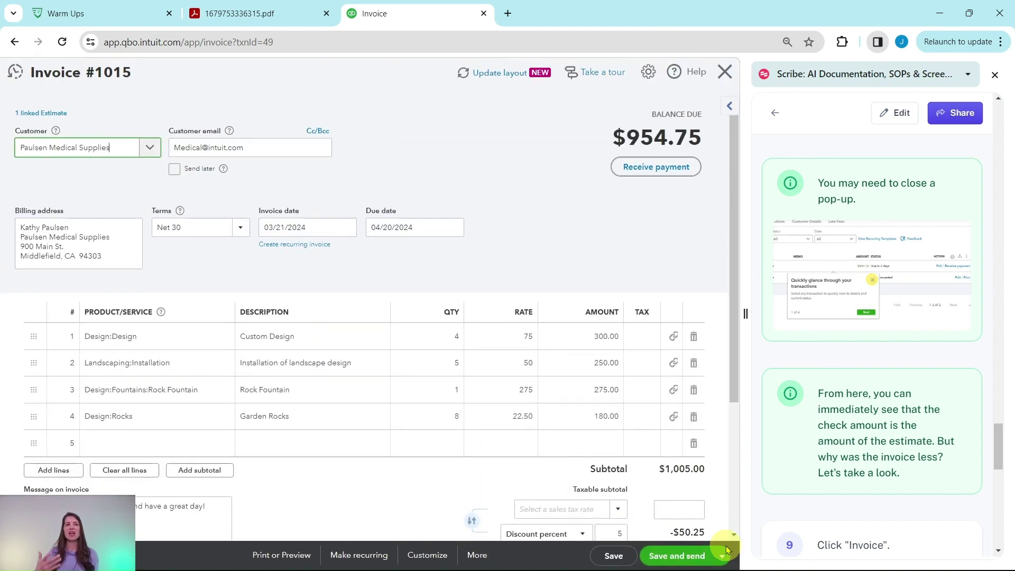
{"action": "scroll", "coordinate": [845, 361], "scroll_direction": "down", "scroll_amount": 12}
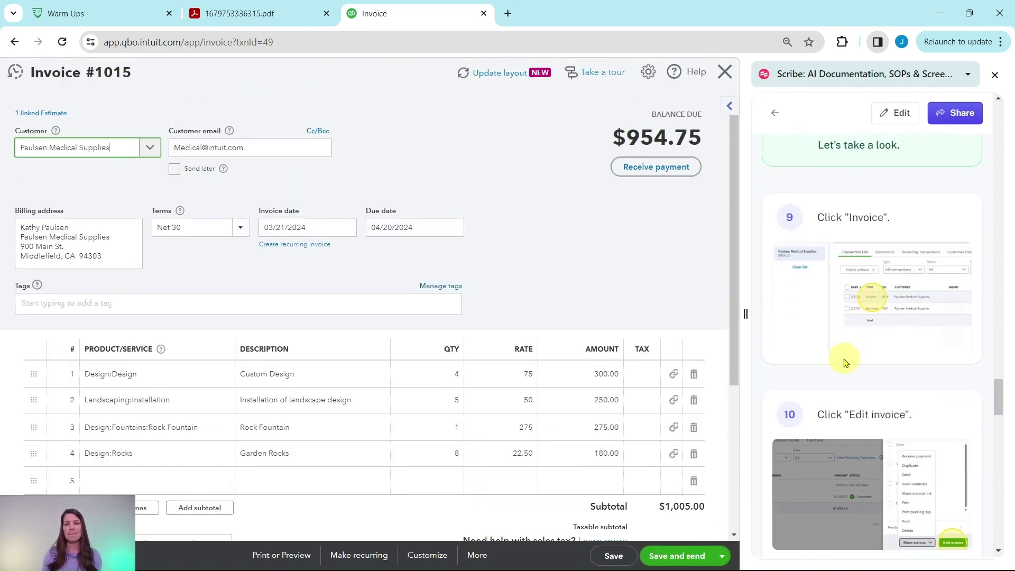
{"action": "scroll", "coordinate": [844, 357], "scroll_direction": "down", "scroll_amount": 2}
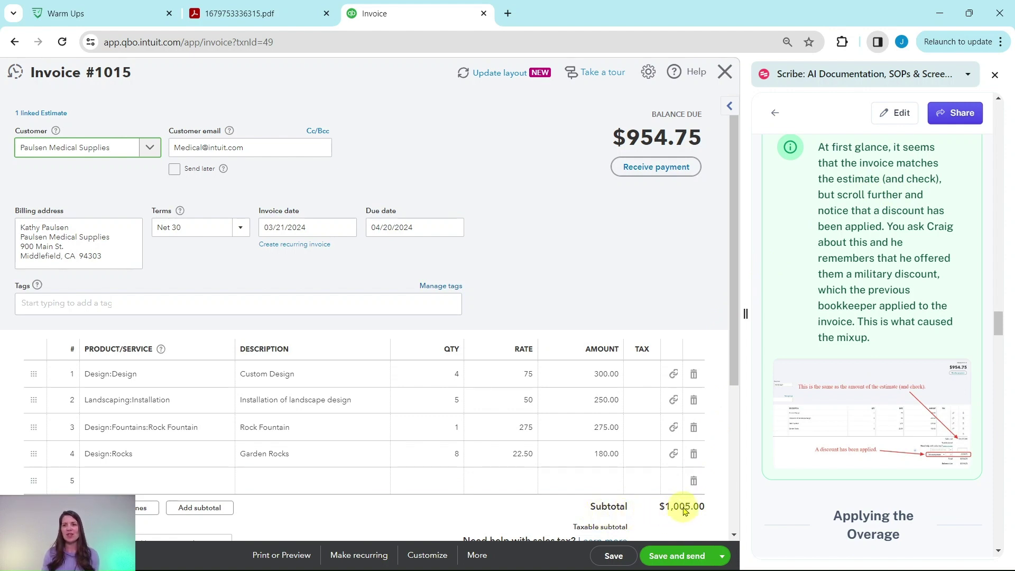
{"action": "scroll", "coordinate": [684, 511], "scroll_direction": "down", "scroll_amount": 4}
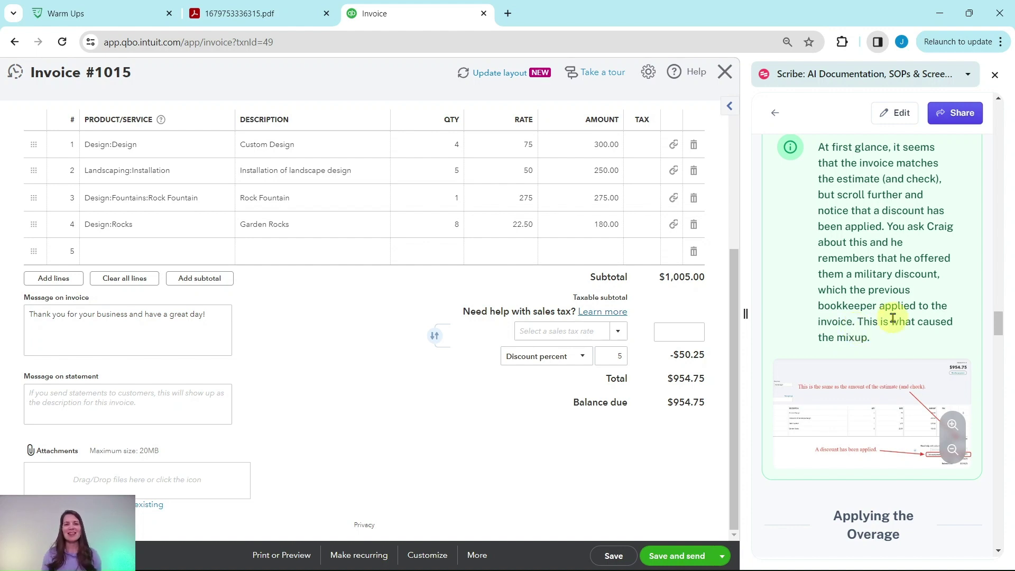
{"action": "scroll", "coordinate": [682, 392], "scroll_direction": "up", "scroll_amount": 3}
{"action": "scroll", "coordinate": [682, 391], "scroll_direction": "up", "scroll_amount": 2}
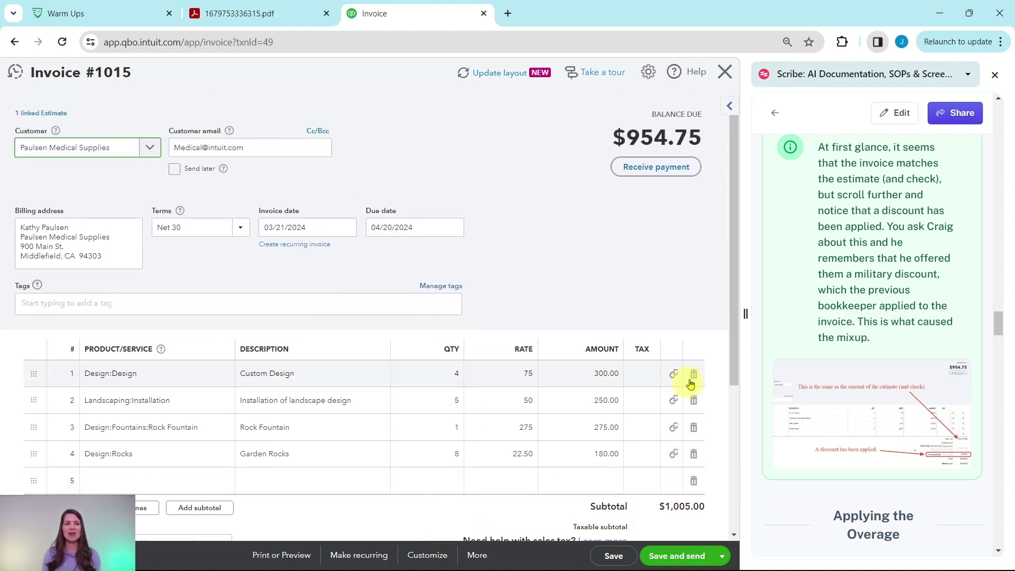
Following the guide's overage instructions, start receiving payment from invoice 1015 and set the amount received to 1005
{"action": "scroll", "coordinate": [830, 283], "scroll_direction": "down", "scroll_amount": 7}
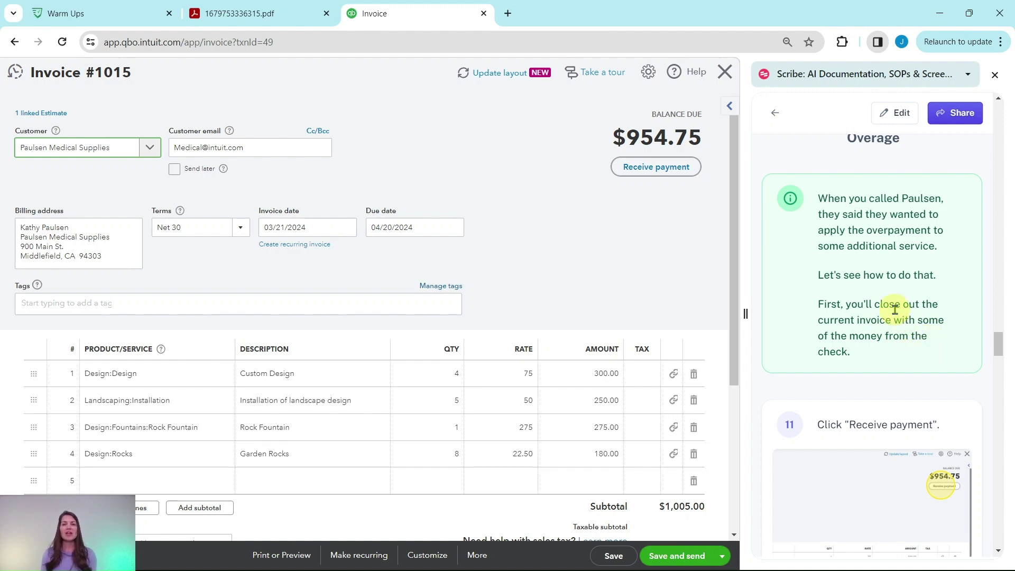
{"action": "scroll", "coordinate": [892, 305], "scroll_direction": "down", "scroll_amount": 4}
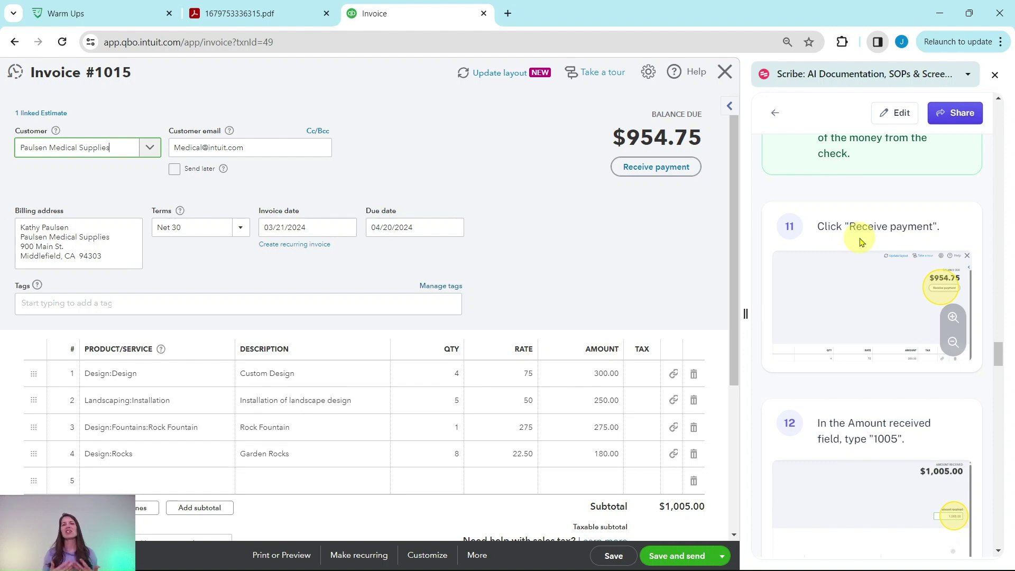
{"action": "left_click", "coordinate": [660, 169]}
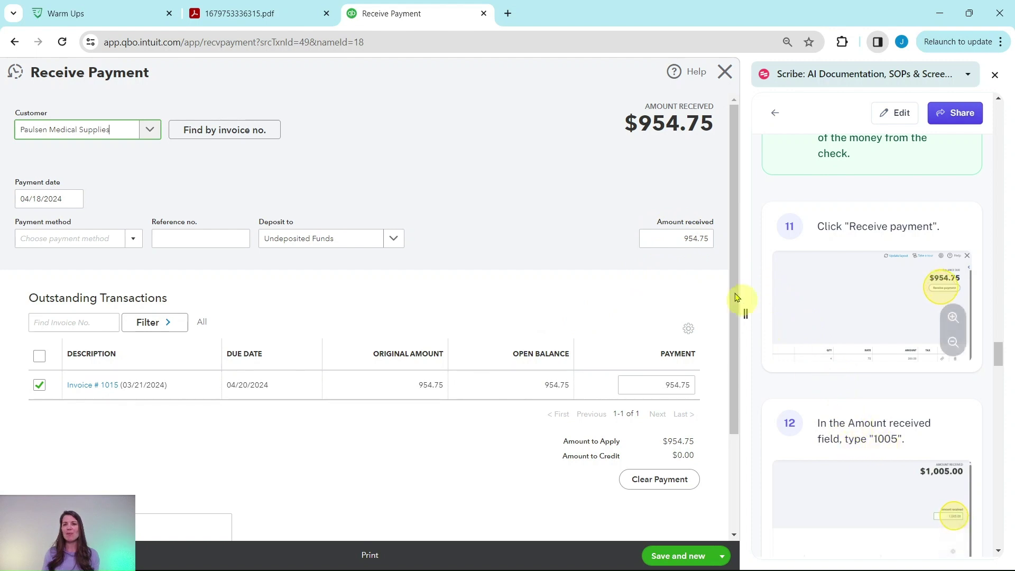
{"action": "left_click", "coordinate": [685, 239]}
{"action": "left_click_drag", "start_coordinate": [685, 238], "coordinate": [716, 242]}
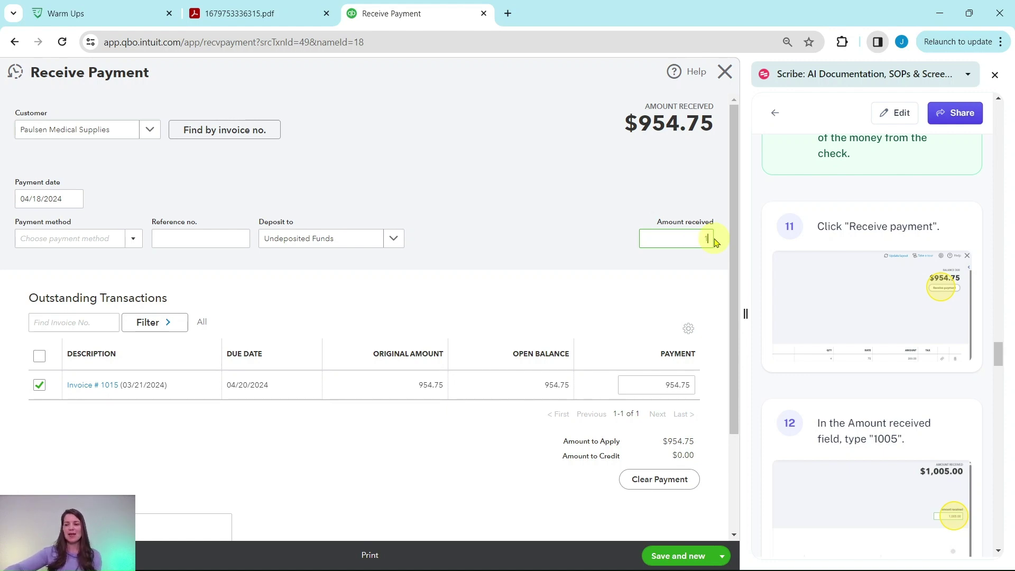
{"action": "left_click", "coordinate": [691, 266]}
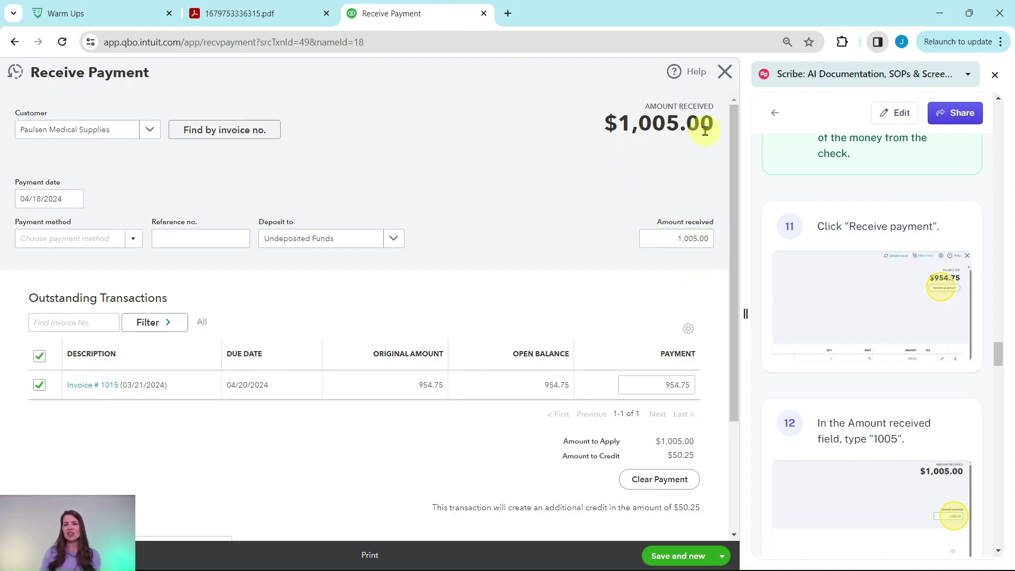
Read the guide's note about the automatic credit, and save and close the Paulsen payment
{"action": "scroll", "coordinate": [778, 390], "scroll_direction": "down", "scroll_amount": 8}
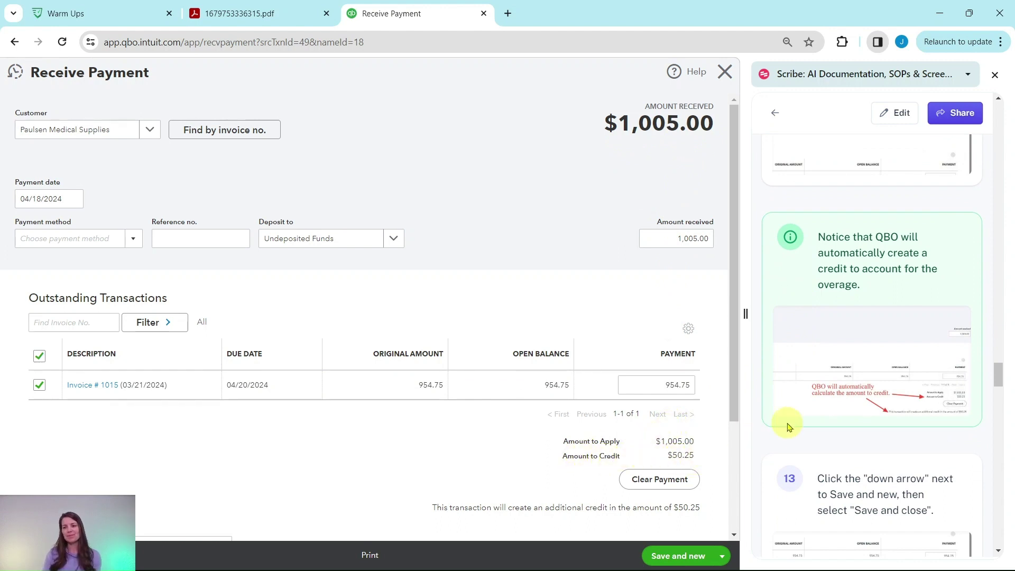
{"action": "scroll", "coordinate": [809, 402], "scroll_direction": "down", "scroll_amount": 5}
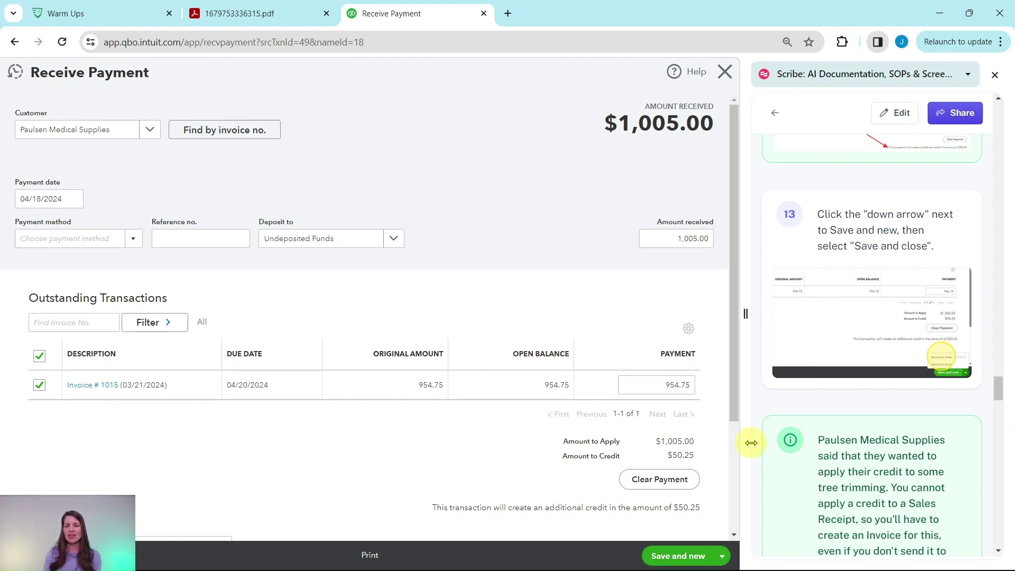
{"action": "left_click", "coordinate": [723, 559]}
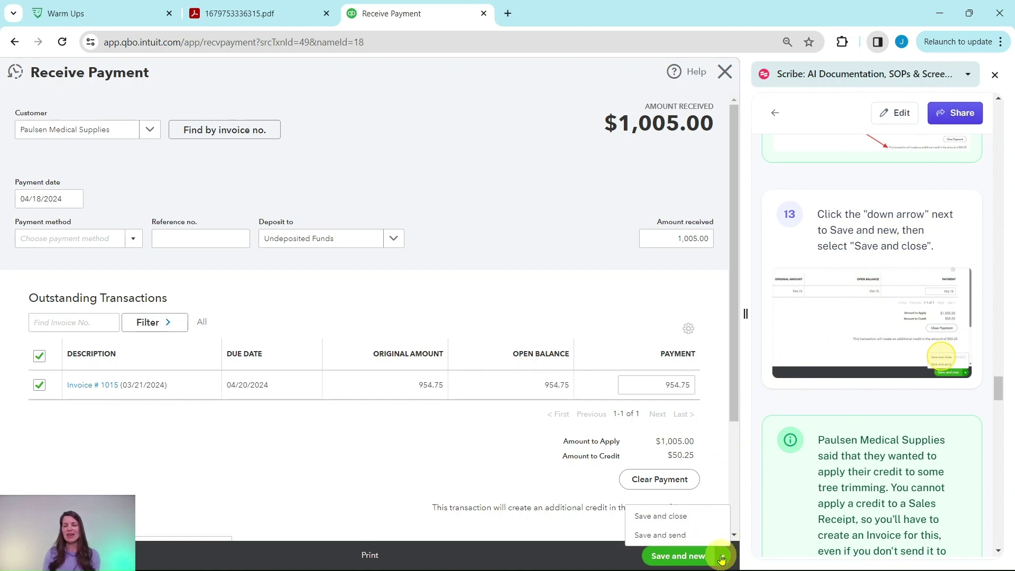
{"action": "left_click", "coordinate": [662, 520]}
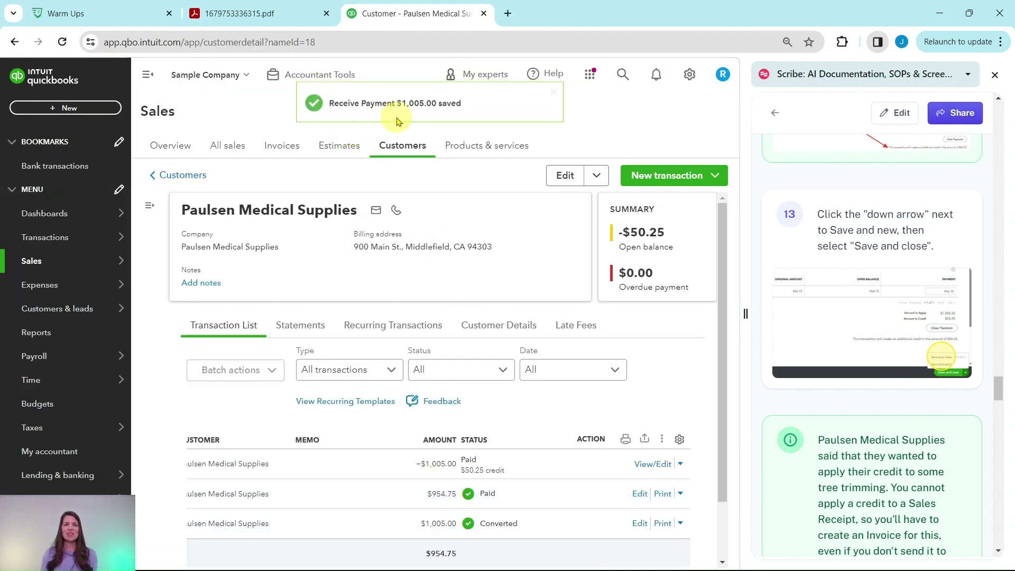
Follow the guide to create a new invoice for the additional service, with Paulsen Medical Supplies as the customer
{"action": "scroll", "coordinate": [828, 253], "scroll_direction": "down", "scroll_amount": 5}
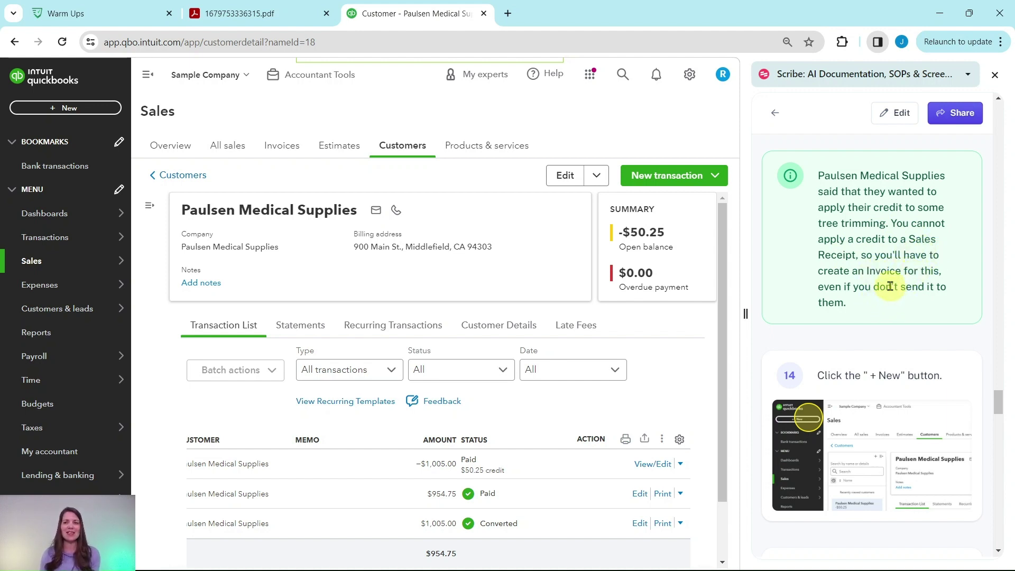
{"action": "scroll", "coordinate": [891, 286], "scroll_direction": "down", "scroll_amount": 4}
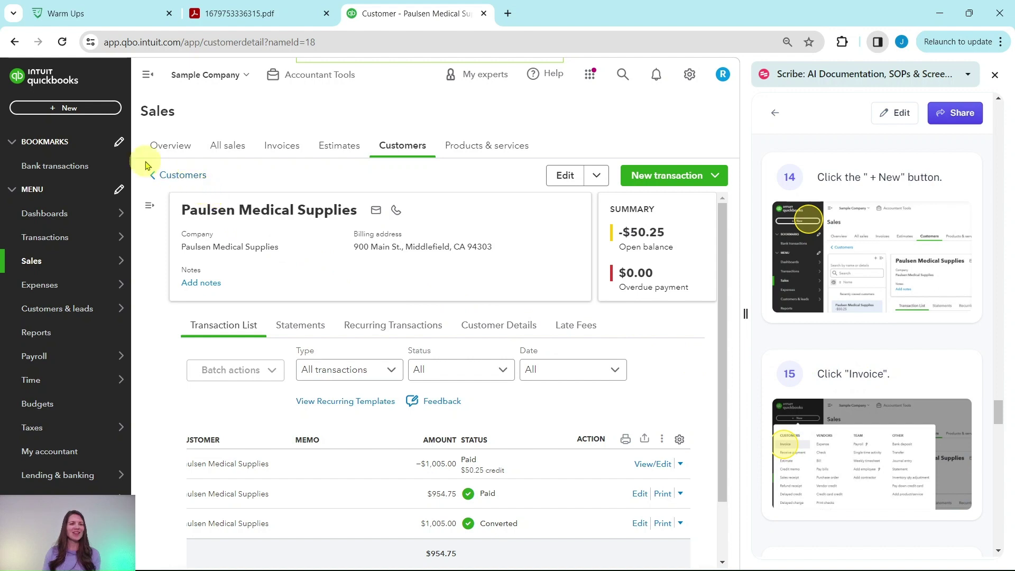
{"action": "left_click", "coordinate": [72, 116]}
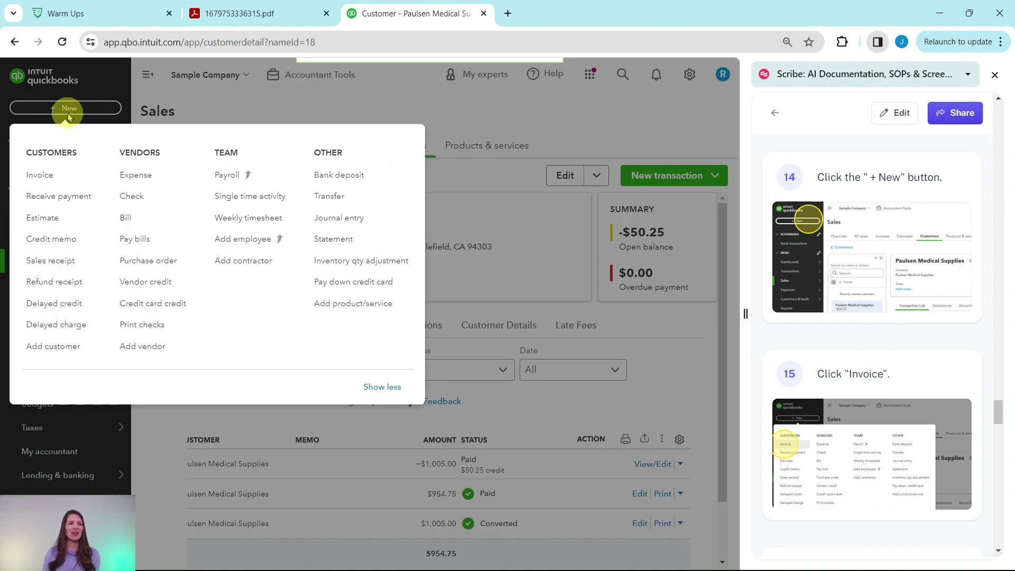
{"action": "left_click", "coordinate": [39, 176]}
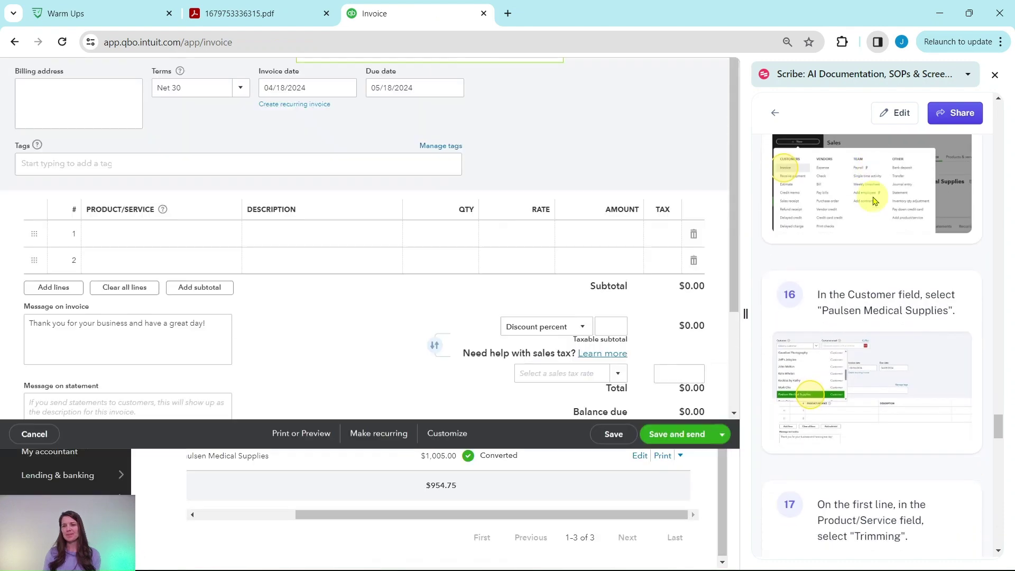
{"action": "scroll", "coordinate": [878, 200], "scroll_direction": "up", "scroll_amount": 2}
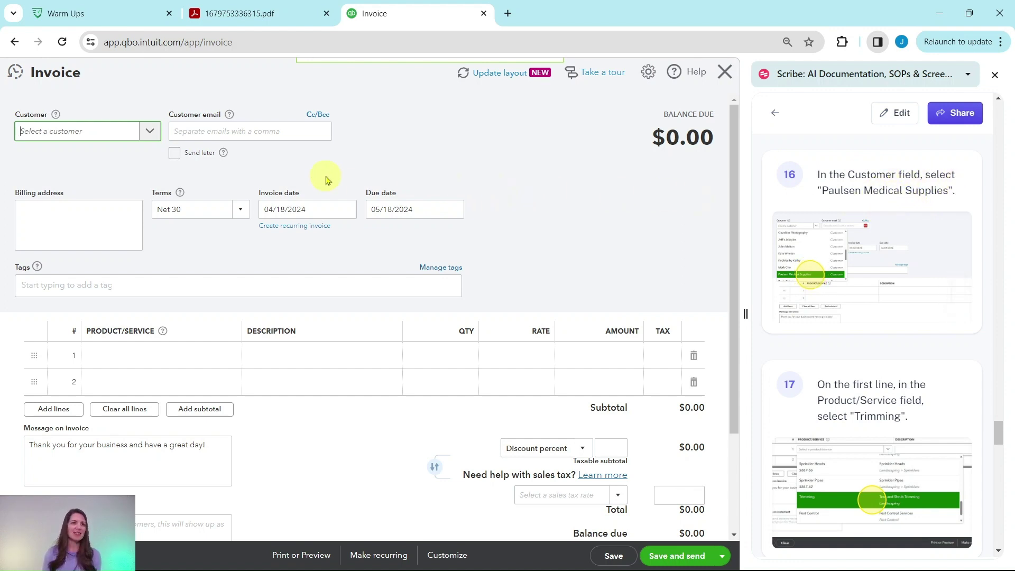
{"action": "left_click", "coordinate": [147, 136]}
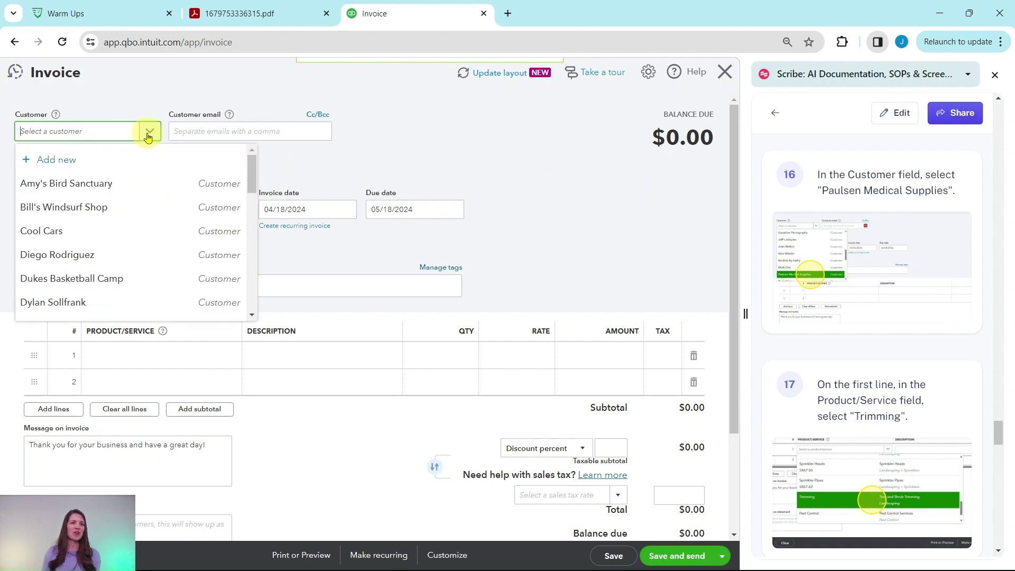
{"action": "type", "text": "paul"}
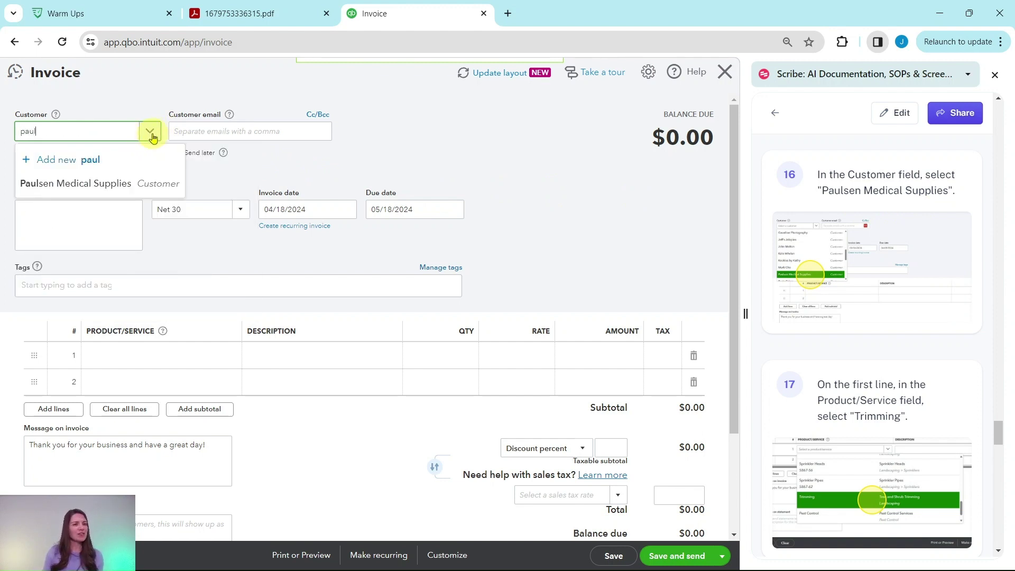
{"action": "left_click", "coordinate": [79, 186]}
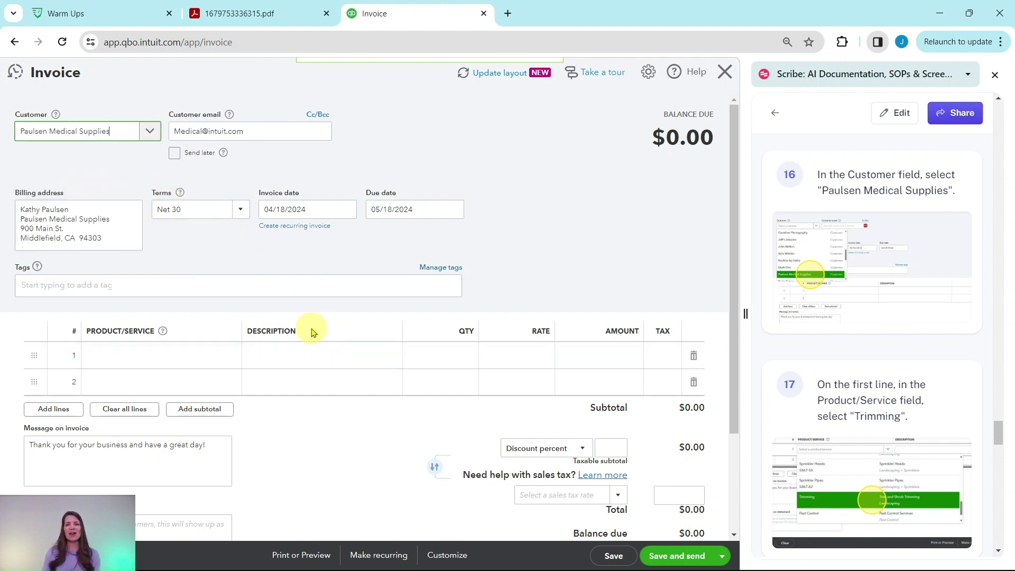
Following the guide, add the Trimming service as the first line of the Paulsen Medical Supplies invoice
{"action": "scroll", "coordinate": [822, 287], "scroll_direction": "down", "scroll_amount": 4}
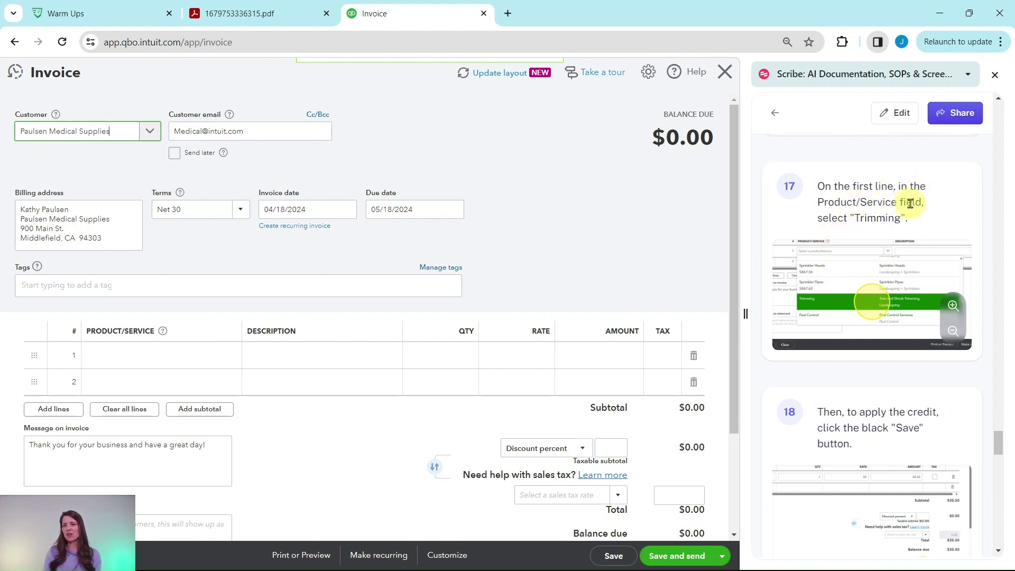
{"action": "left_click", "coordinate": [159, 357]}
{"action": "left_click", "coordinate": [162, 356]}
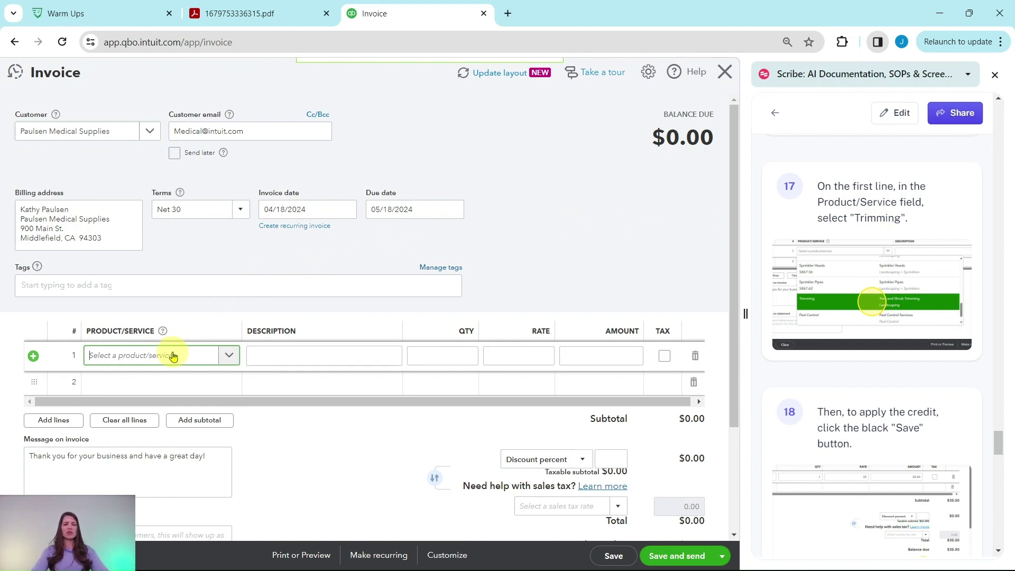
{"action": "type", "text": "trimming"}
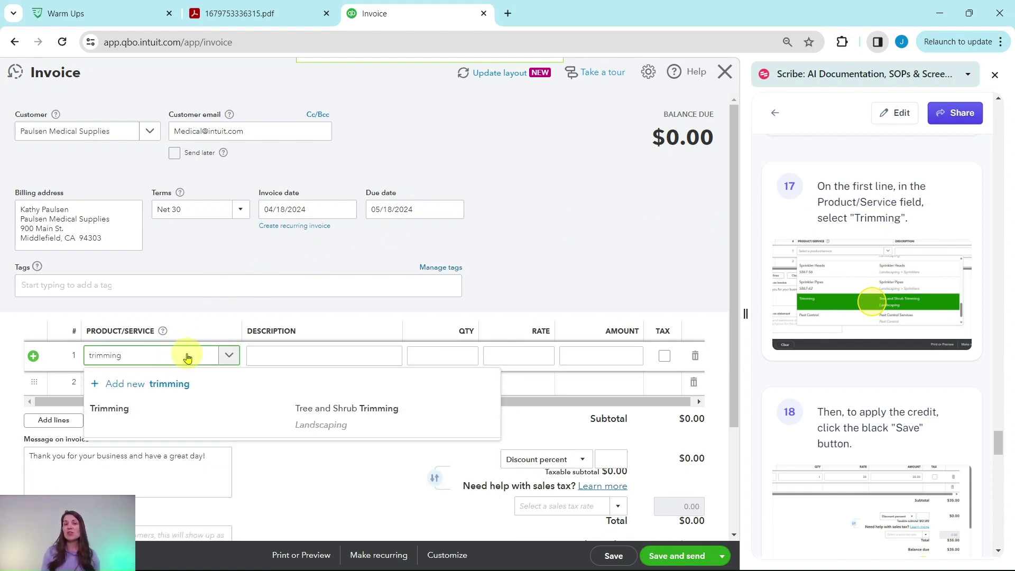
{"action": "left_click", "coordinate": [120, 417]}
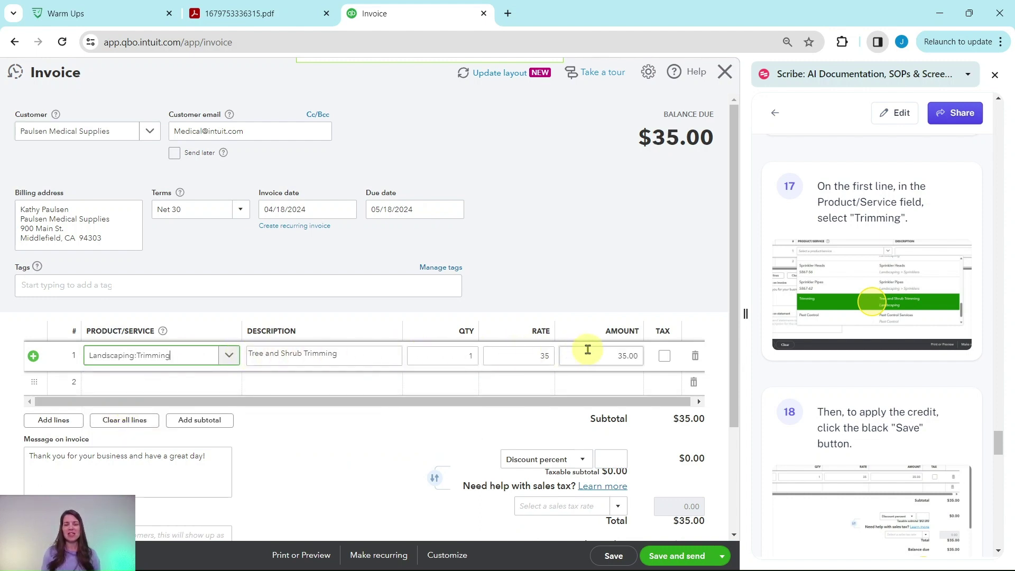
Save the trimming invoice so the existing credit is applied, and acknowledge the credit notice
{"action": "scroll", "coordinate": [827, 340], "scroll_direction": "down", "scroll_amount": 4}
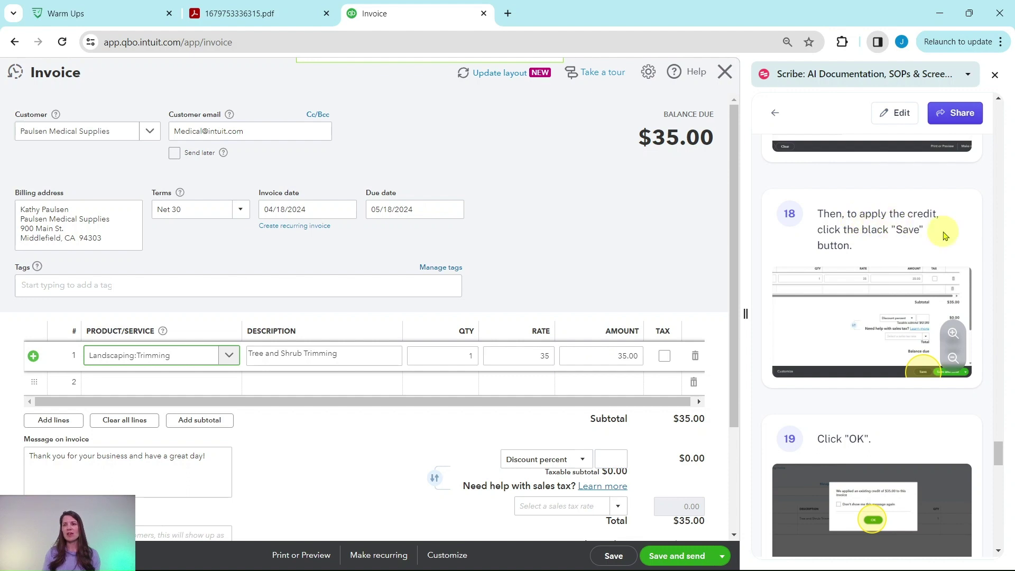
{"action": "left_click", "coordinate": [614, 555]}
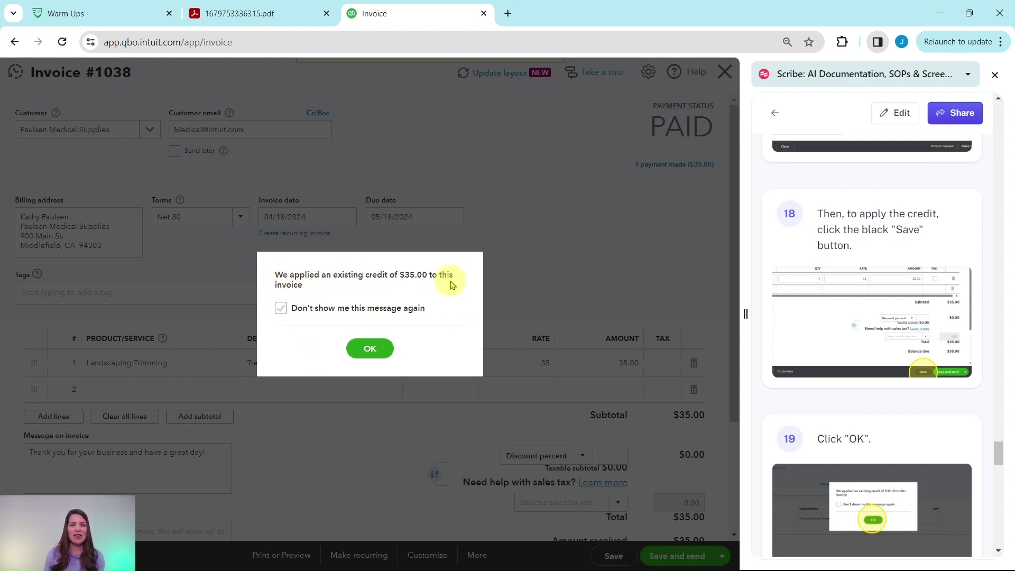
{"action": "left_click", "coordinate": [370, 350]}
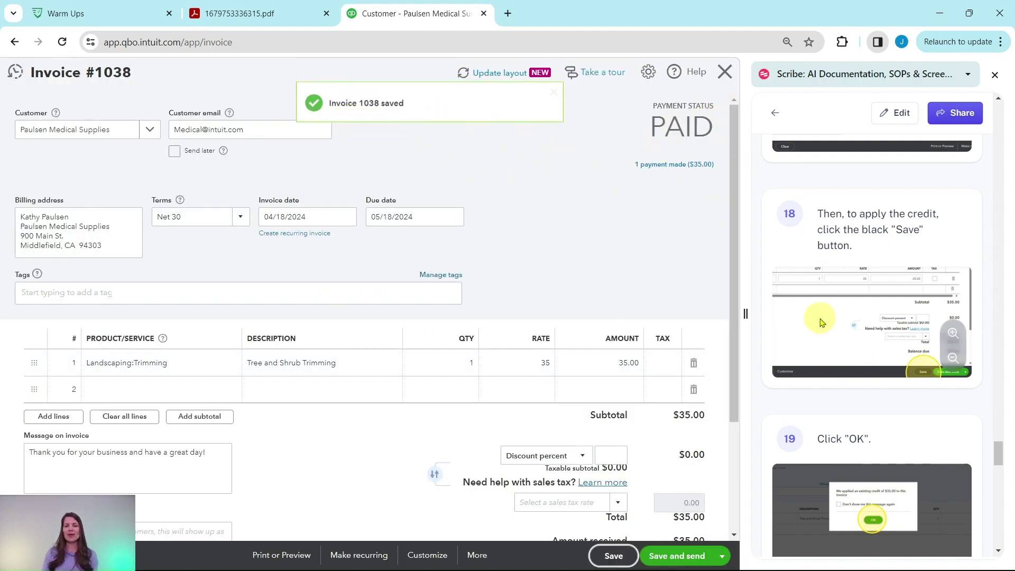
Read the guide's notes on automatic credit application and issuing the refund, and save and close the invoice
{"action": "scroll", "coordinate": [821, 322], "scroll_direction": "down", "scroll_amount": 9}
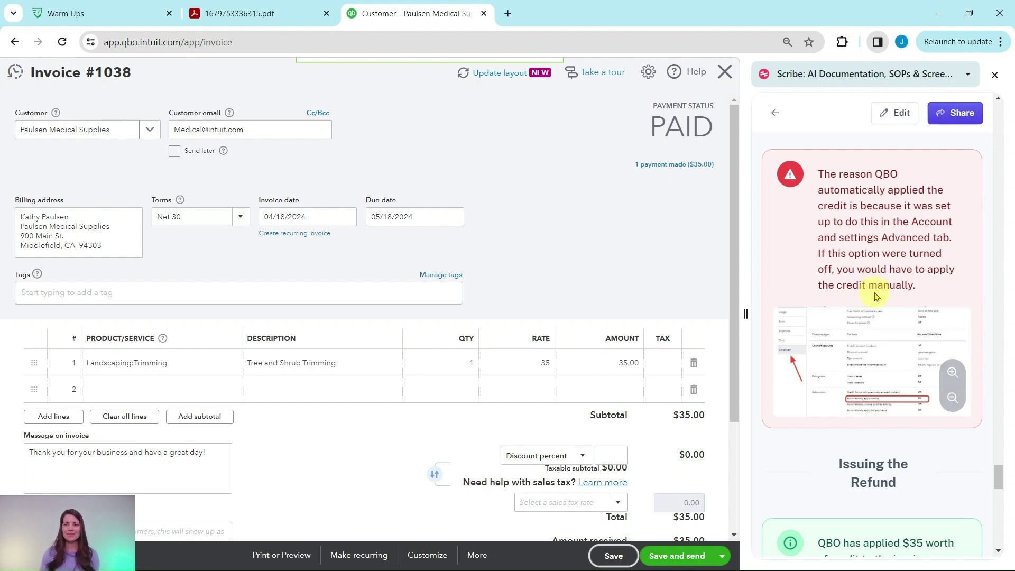
{"action": "scroll", "coordinate": [875, 297], "scroll_direction": "down", "scroll_amount": 5}
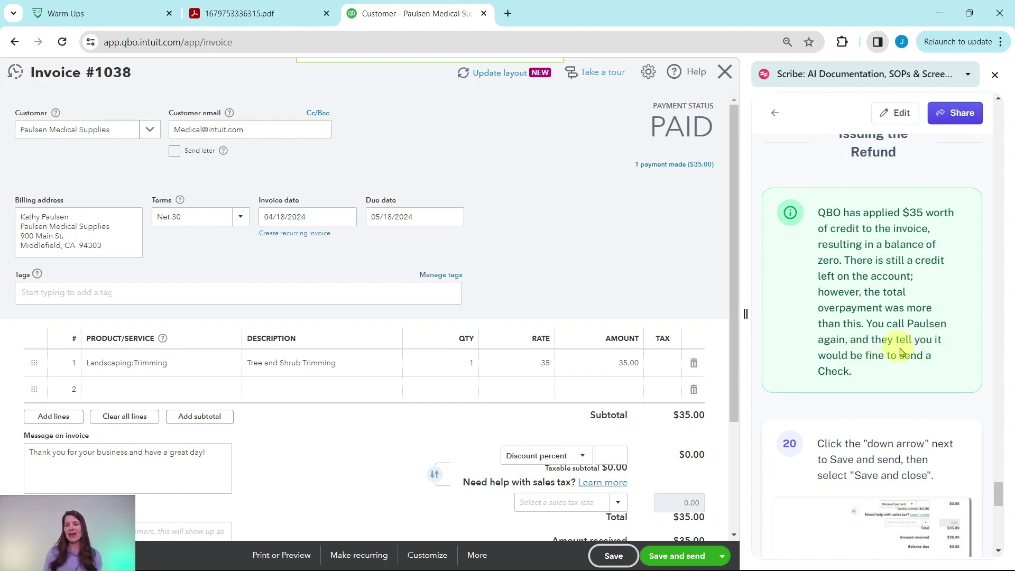
{"action": "scroll", "coordinate": [882, 381], "scroll_direction": "down", "scroll_amount": 1}
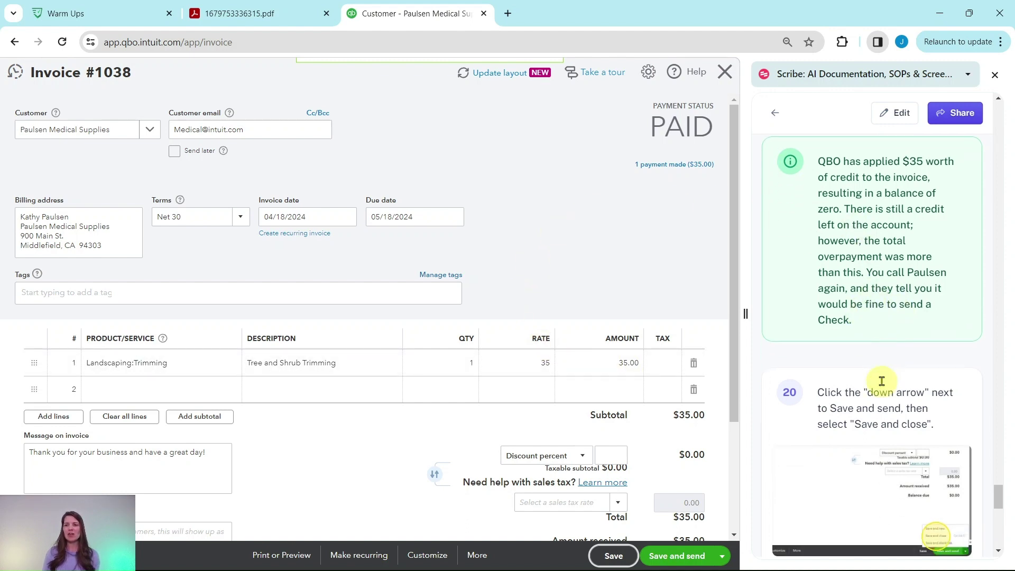
{"action": "scroll", "coordinate": [883, 380], "scroll_direction": "down", "scroll_amount": 2}
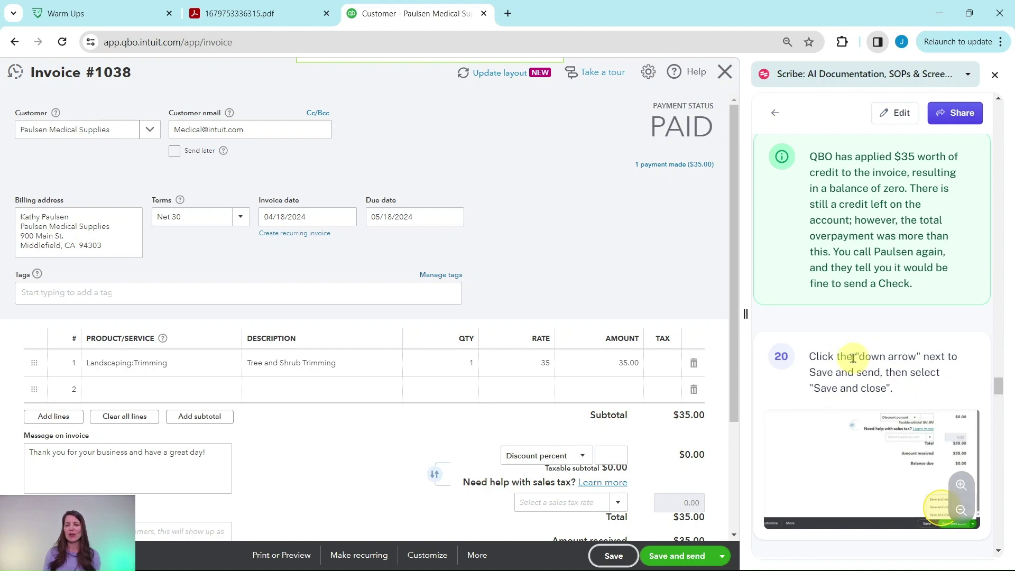
{"action": "left_click", "coordinate": [724, 557]}
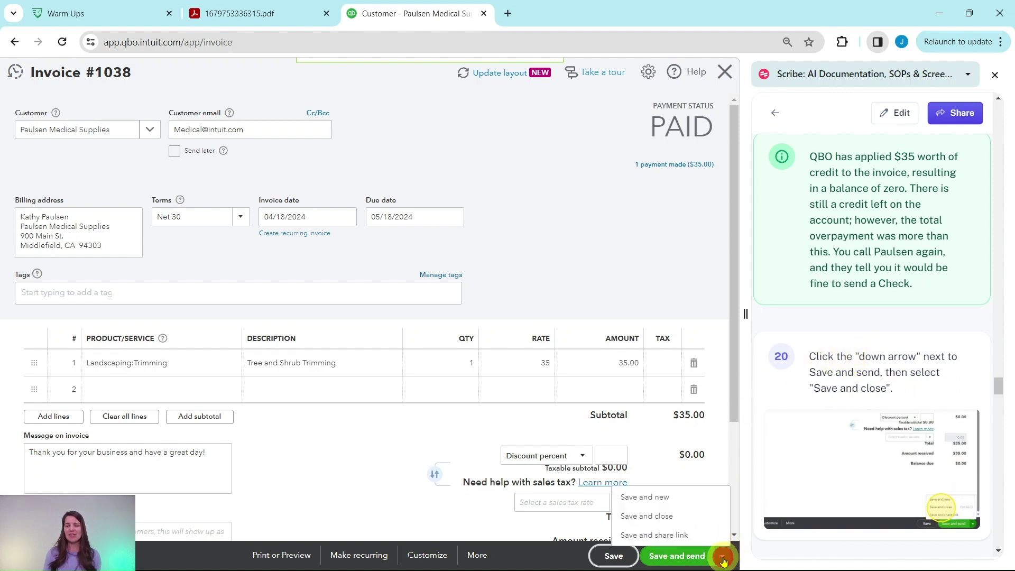
{"action": "left_click", "coordinate": [647, 516]}
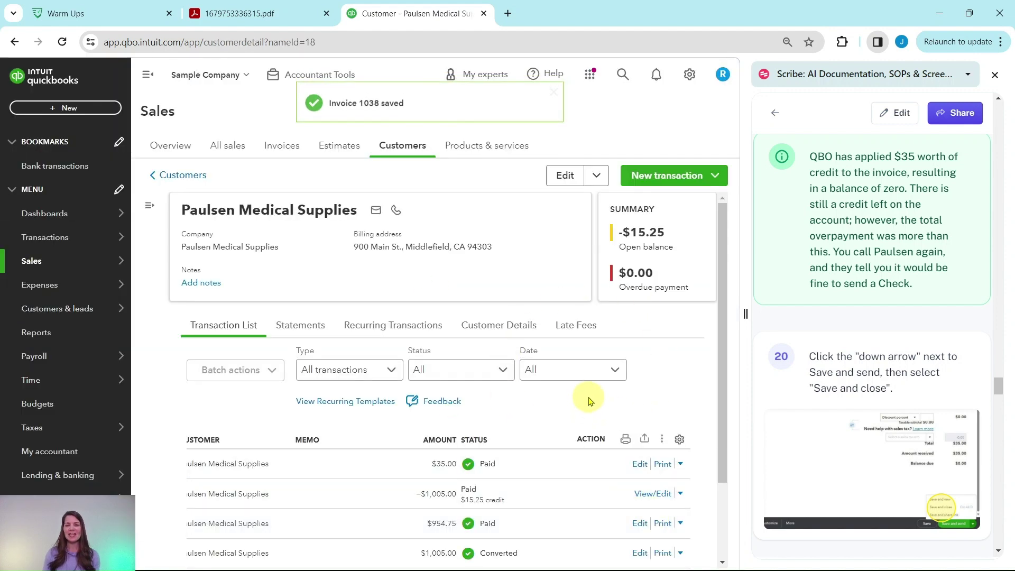
Examine the credit left in Paulsen's transaction list and read the guide's notes on refund options and refund receipts
{"action": "scroll", "coordinate": [591, 399], "scroll_direction": "down", "scroll_amount": 2}
{"action": "left_click_drag", "start_coordinate": [449, 513], "coordinate": [326, 517]}
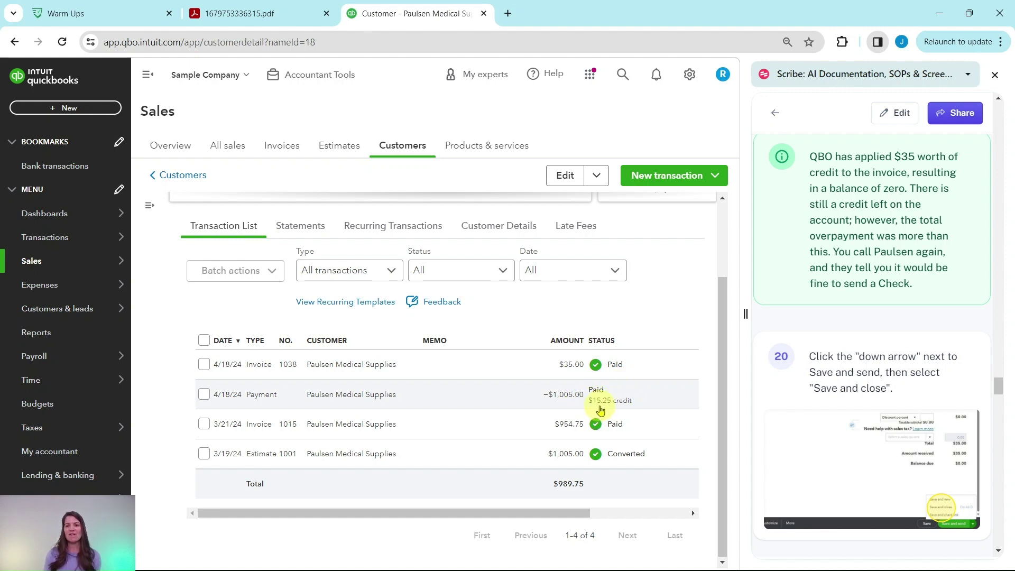
{"action": "scroll", "coordinate": [818, 392], "scroll_direction": "down", "scroll_amount": 2}
{"action": "scroll", "coordinate": [818, 392], "scroll_direction": "down", "scroll_amount": 2}
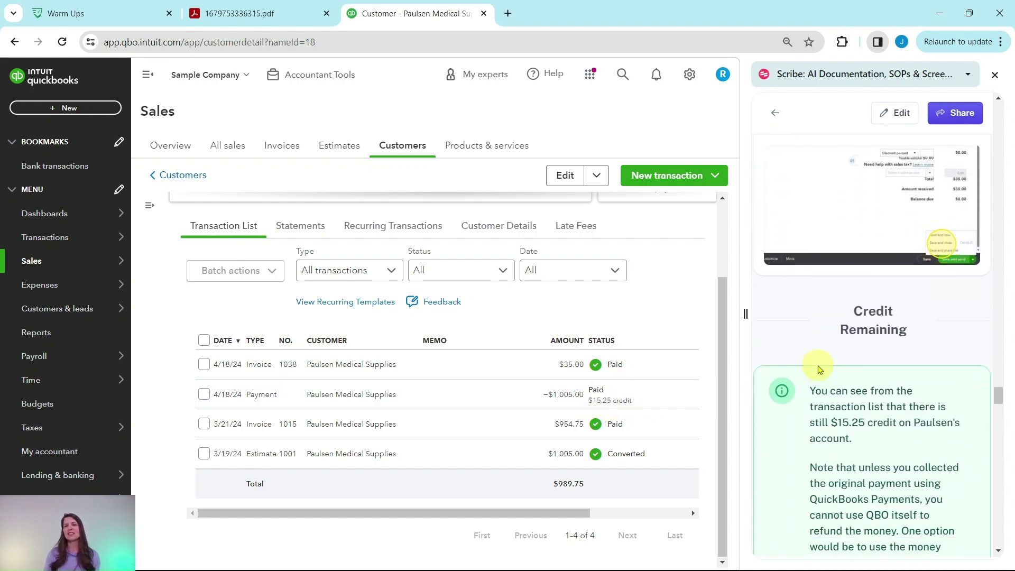
{"action": "scroll", "coordinate": [820, 423], "scroll_direction": "down", "scroll_amount": 3}
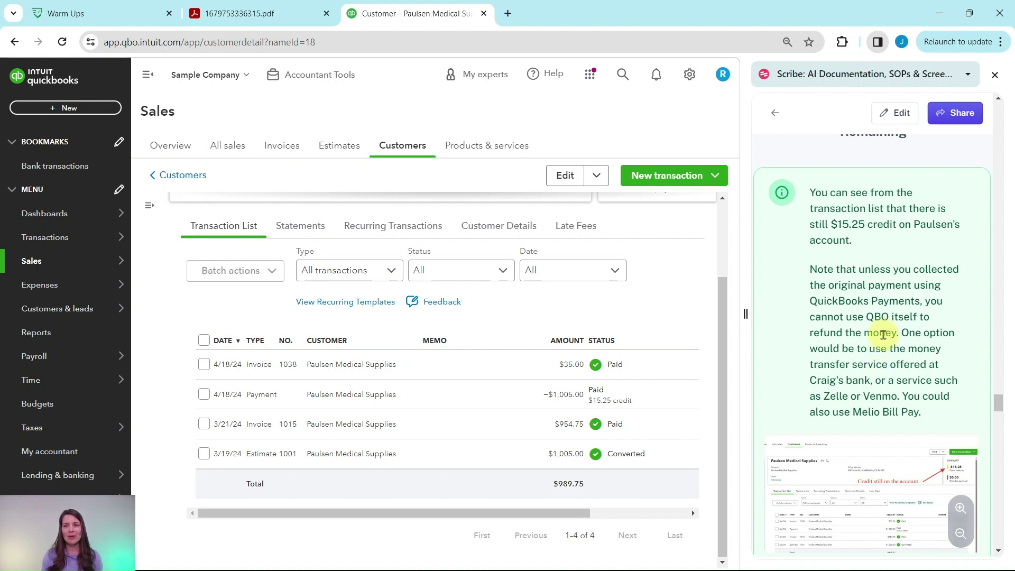
{"action": "scroll", "coordinate": [883, 331], "scroll_direction": "down", "scroll_amount": 3}
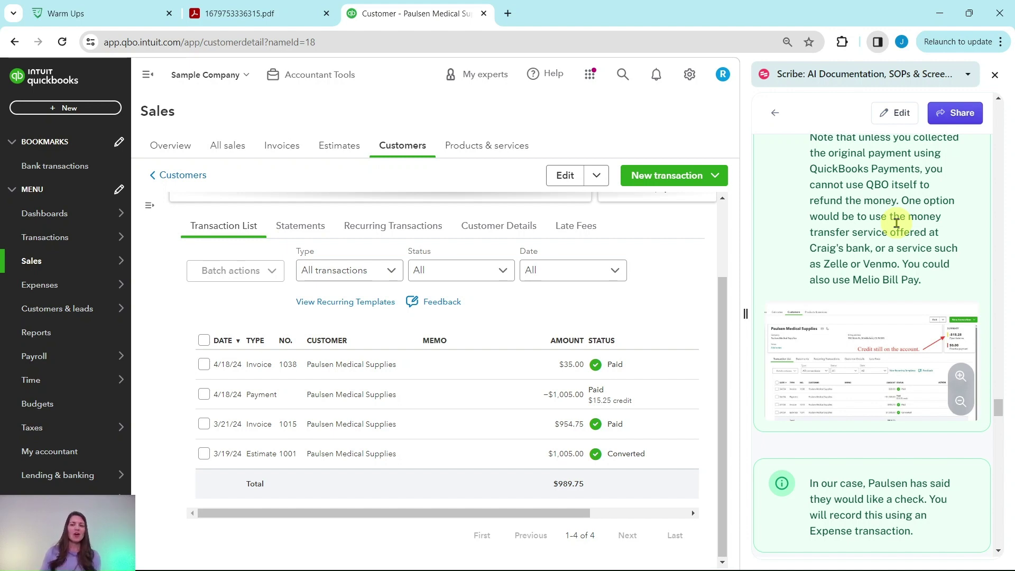
{"action": "scroll", "coordinate": [888, 322], "scroll_direction": "down", "scroll_amount": 5}
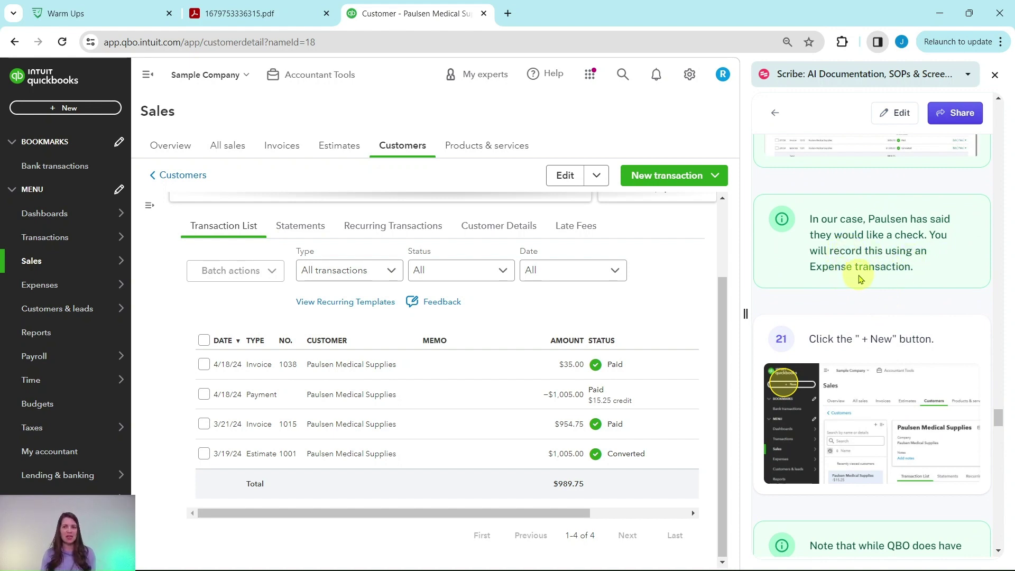
{"action": "scroll", "coordinate": [852, 269], "scroll_direction": "down", "scroll_amount": 4}
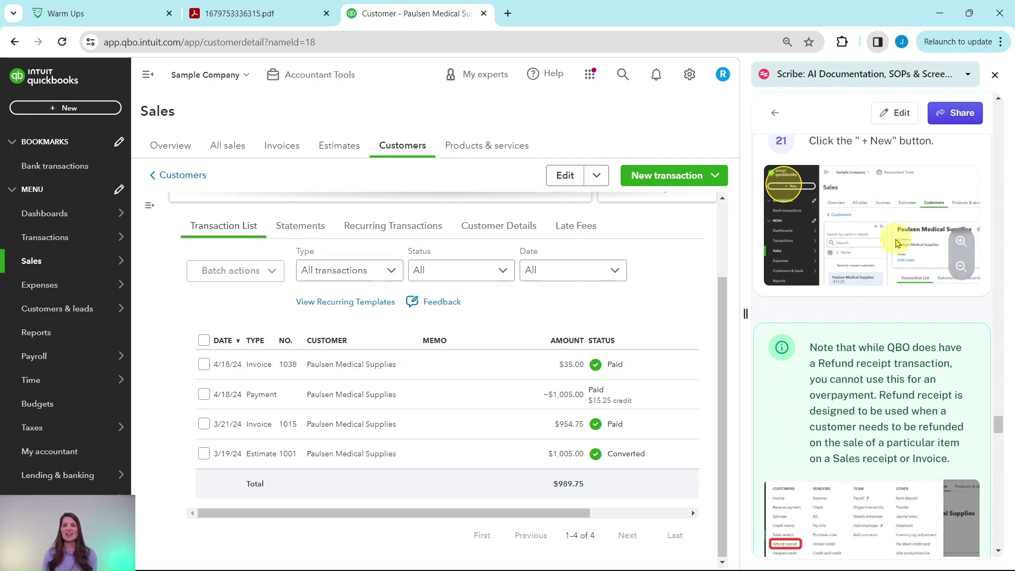
{"action": "scroll", "coordinate": [802, 371], "scroll_direction": "down", "scroll_amount": 5}
{"action": "scroll", "coordinate": [864, 263], "scroll_direction": "up", "scroll_amount": 3}
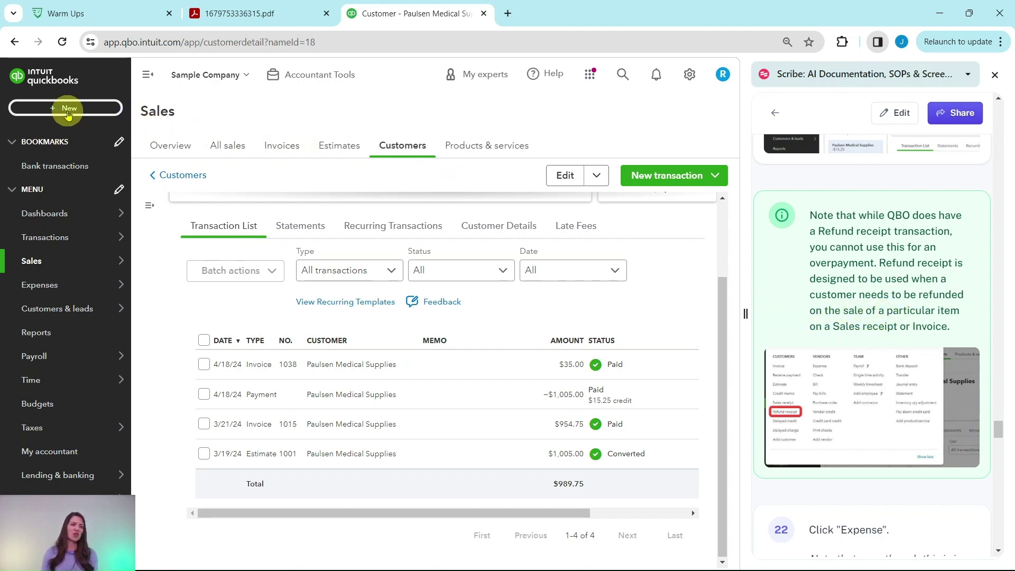
Start a new expense transaction for the refund check, as the guide instructs
{"action": "left_click", "coordinate": [69, 111]}
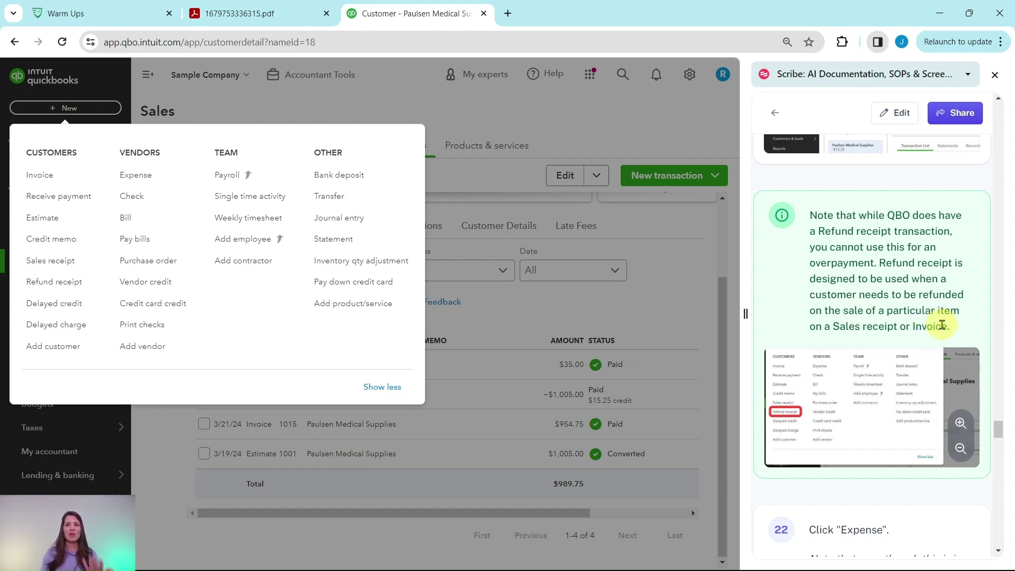
{"action": "scroll", "coordinate": [867, 218], "scroll_direction": "down", "scroll_amount": 6}
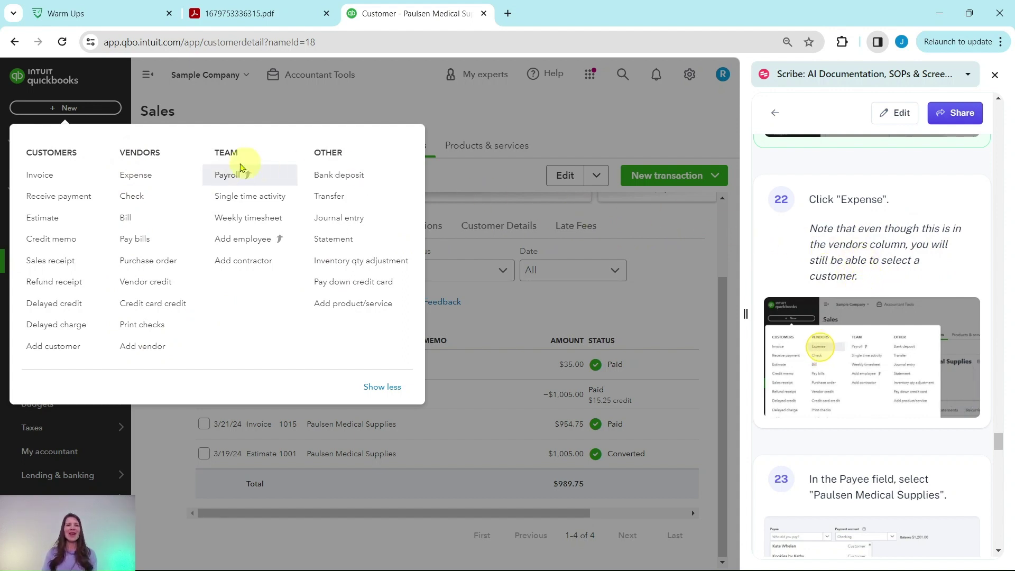
{"action": "left_click", "coordinate": [138, 183]}
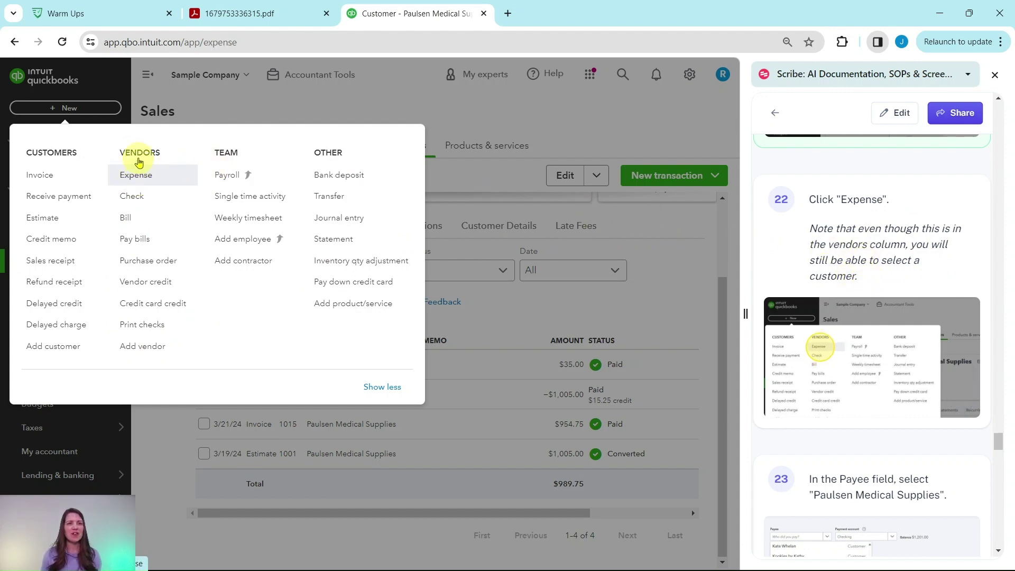
Set the expense's payee to the customer Paulsen Medical Supplies, as given in the guide
{"action": "scroll", "coordinate": [870, 276], "scroll_direction": "down", "scroll_amount": 5}
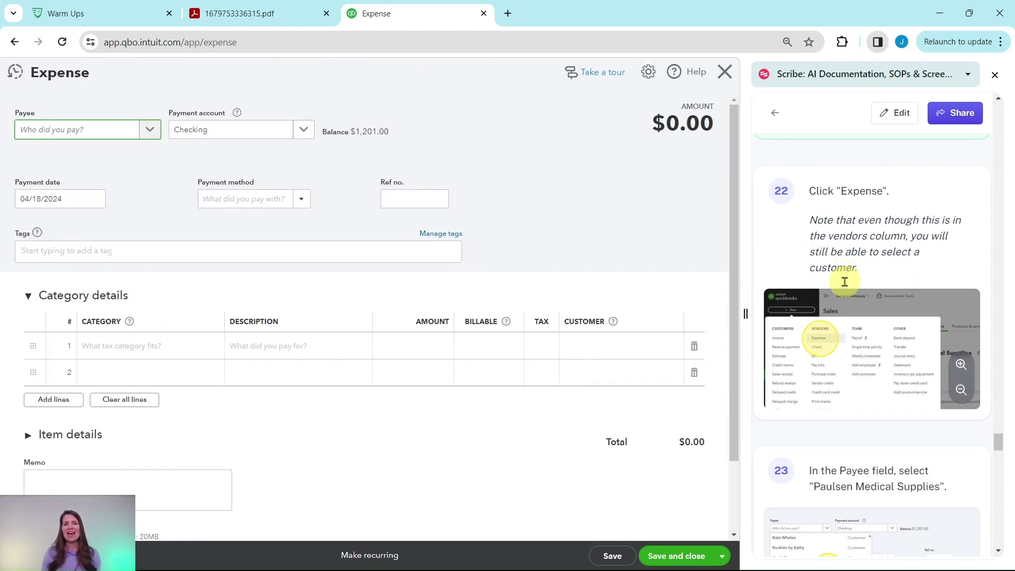
{"action": "left_click", "coordinate": [113, 134]}
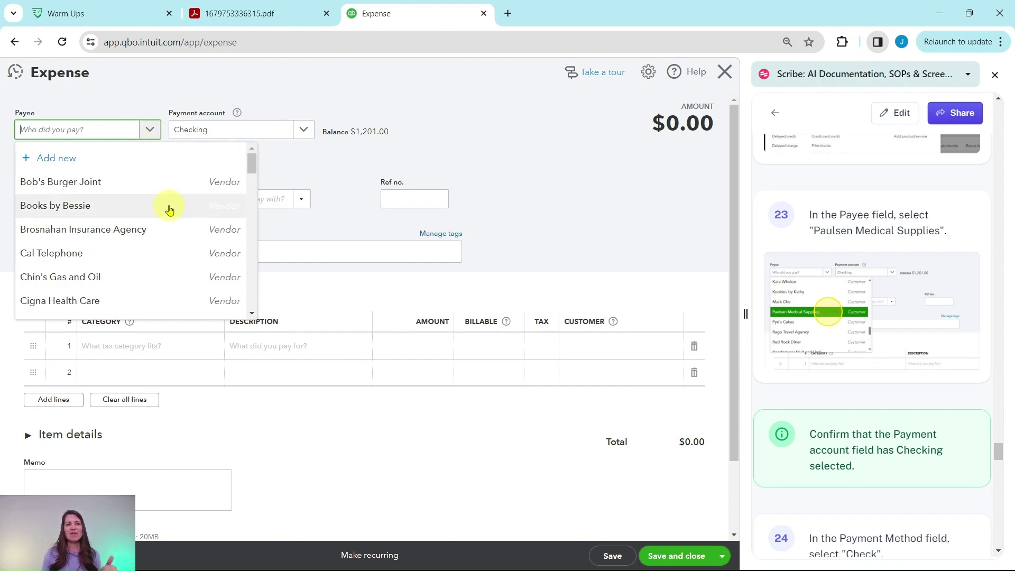
{"action": "scroll", "coordinate": [206, 190], "scroll_direction": "down", "scroll_amount": 4}
{"action": "scroll", "coordinate": [215, 184], "scroll_direction": "down", "scroll_amount": 5}
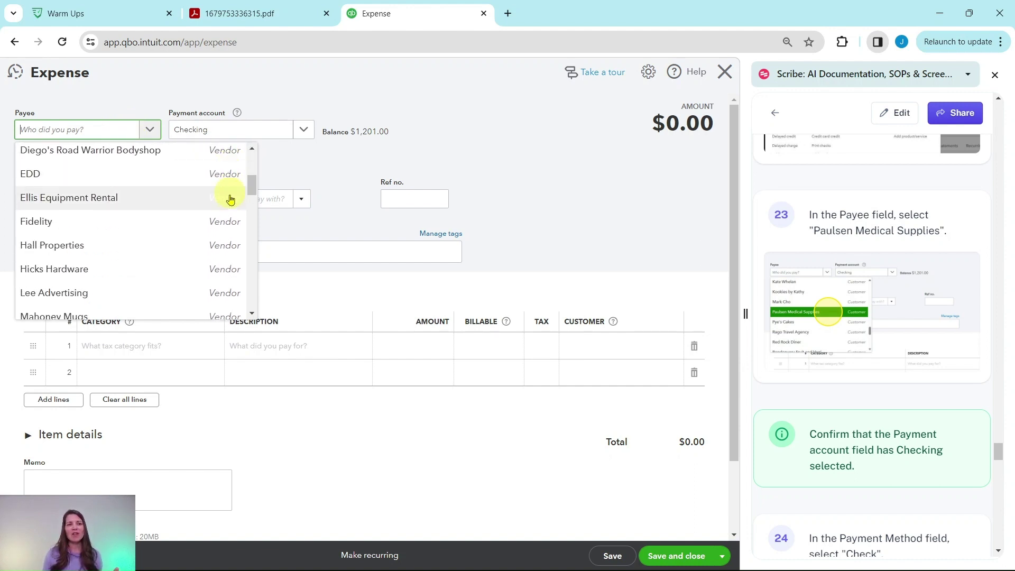
{"action": "scroll", "coordinate": [222, 258], "scroll_direction": "down", "scroll_amount": 8}
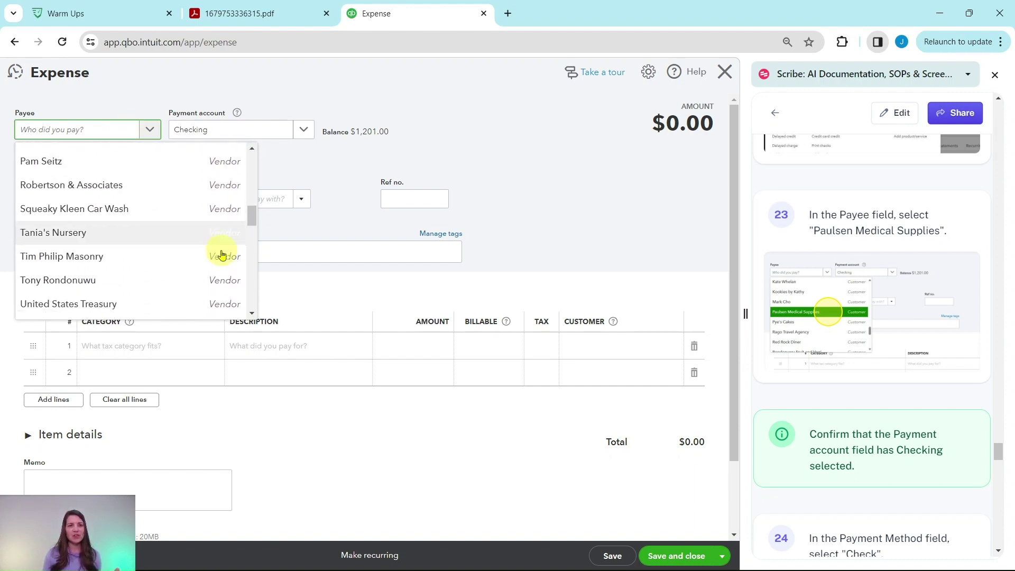
{"action": "scroll", "coordinate": [214, 244], "scroll_direction": "down", "scroll_amount": 3}
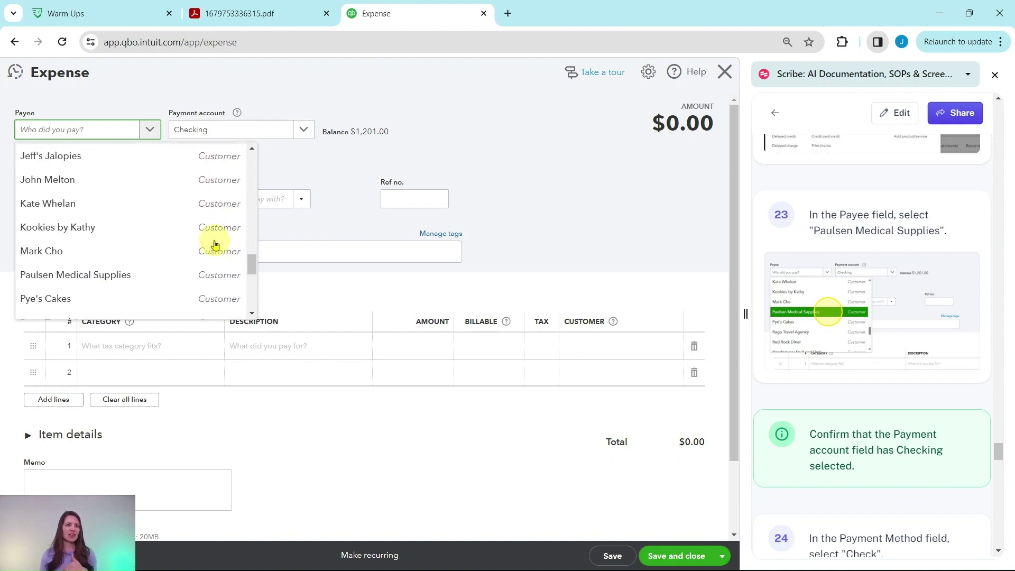
{"action": "scroll", "coordinate": [164, 246], "scroll_direction": "up", "scroll_amount": 6}
{"action": "scroll", "coordinate": [161, 249], "scroll_direction": "up", "scroll_amount": 5}
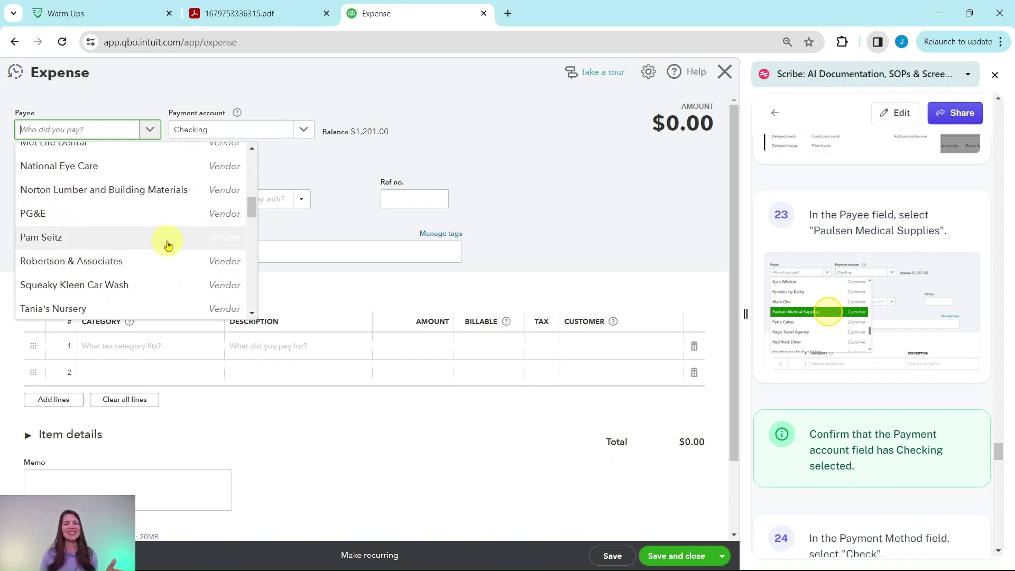
{"action": "scroll", "coordinate": [176, 222], "scroll_direction": "down", "scroll_amount": 8}
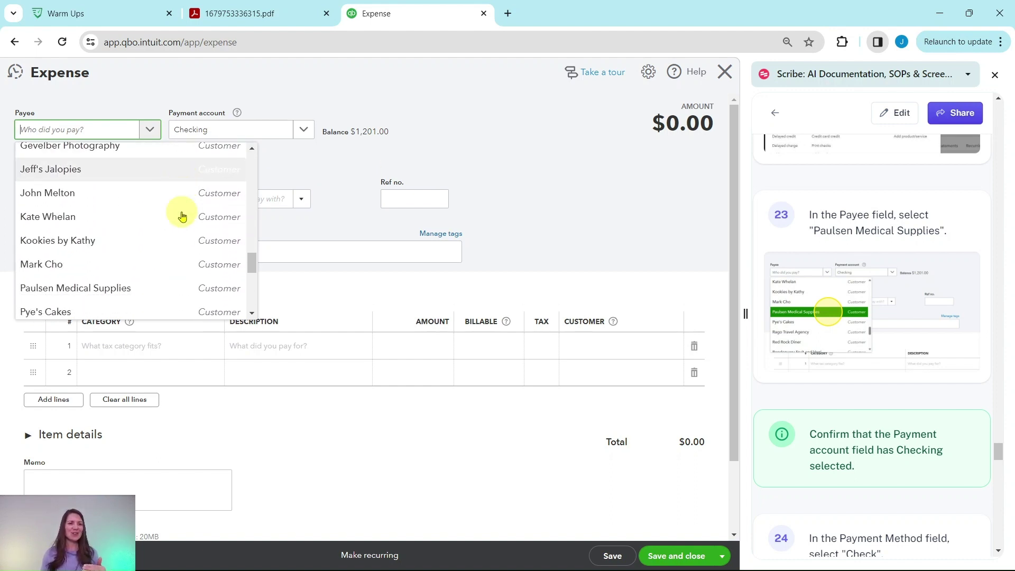
{"action": "scroll", "coordinate": [182, 217], "scroll_direction": "down", "scroll_amount": 3}
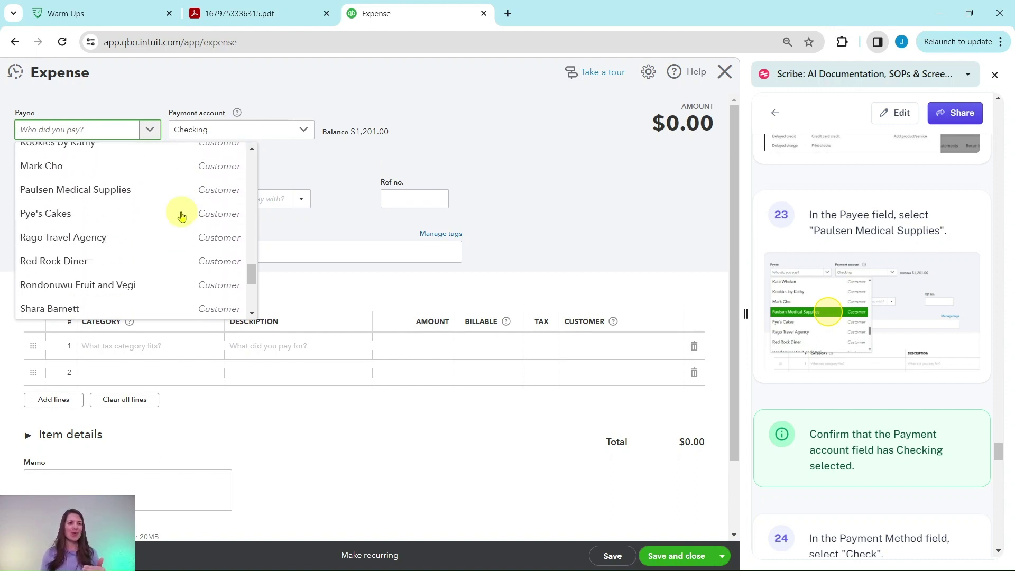
{"action": "left_click", "coordinate": [66, 190]}
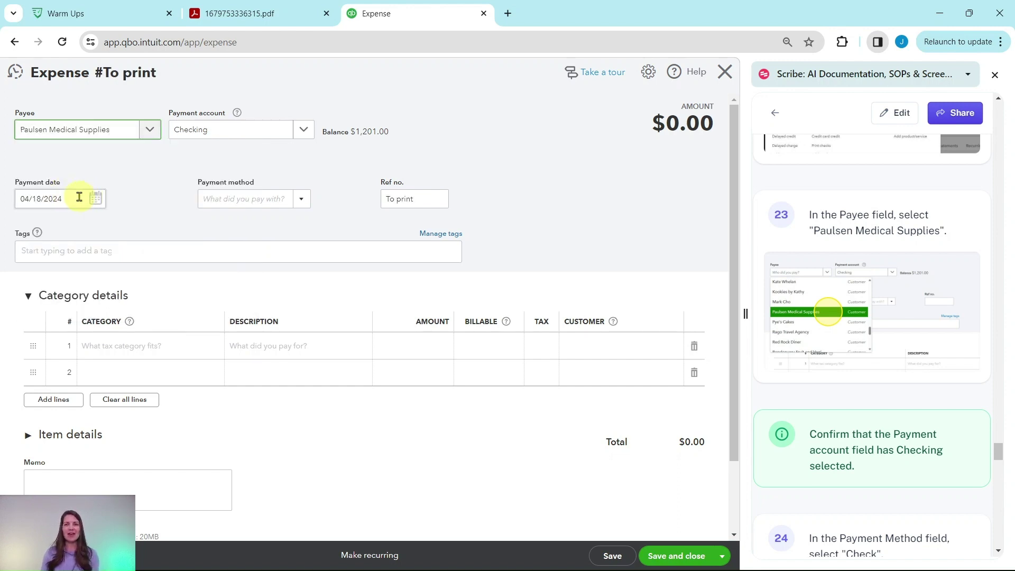
Read the guide's payment account and payment method instructions and set the expense's payment method to Check
{"action": "scroll", "coordinate": [869, 248], "scroll_direction": "down", "scroll_amount": 5}
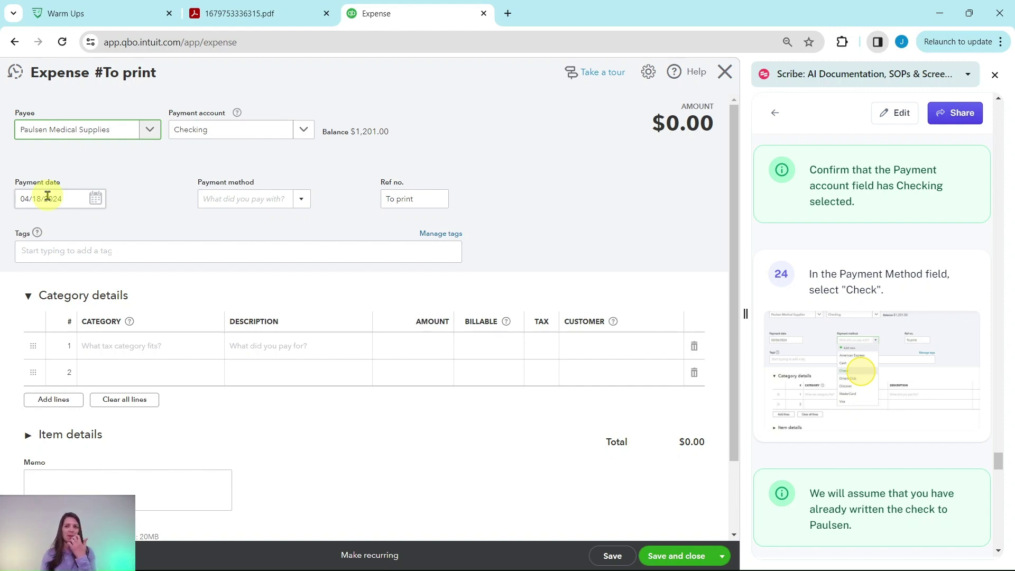
{"action": "scroll", "coordinate": [838, 317], "scroll_direction": "down", "scroll_amount": 4}
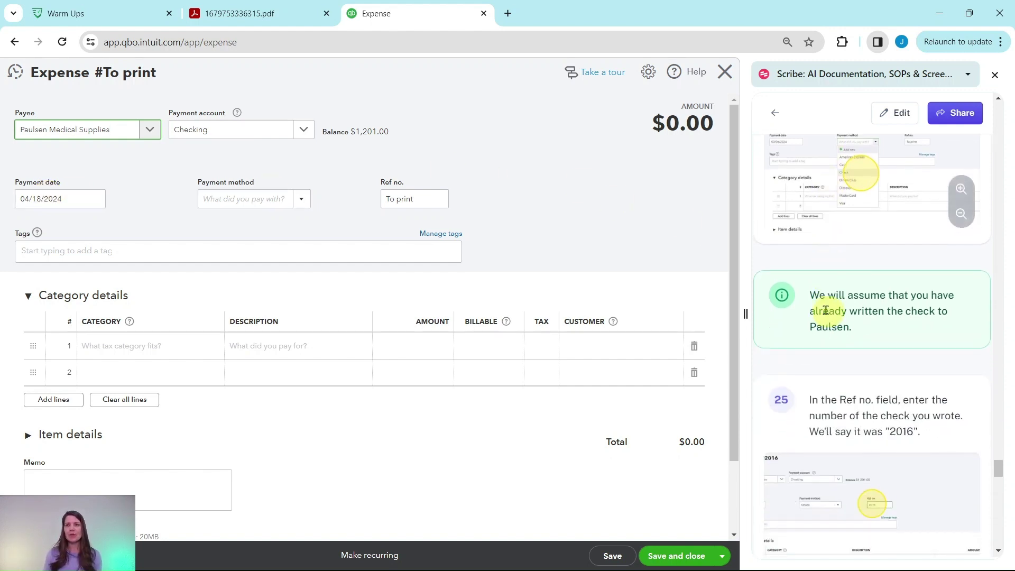
{"action": "scroll", "coordinate": [827, 310], "scroll_direction": "up", "scroll_amount": 2}
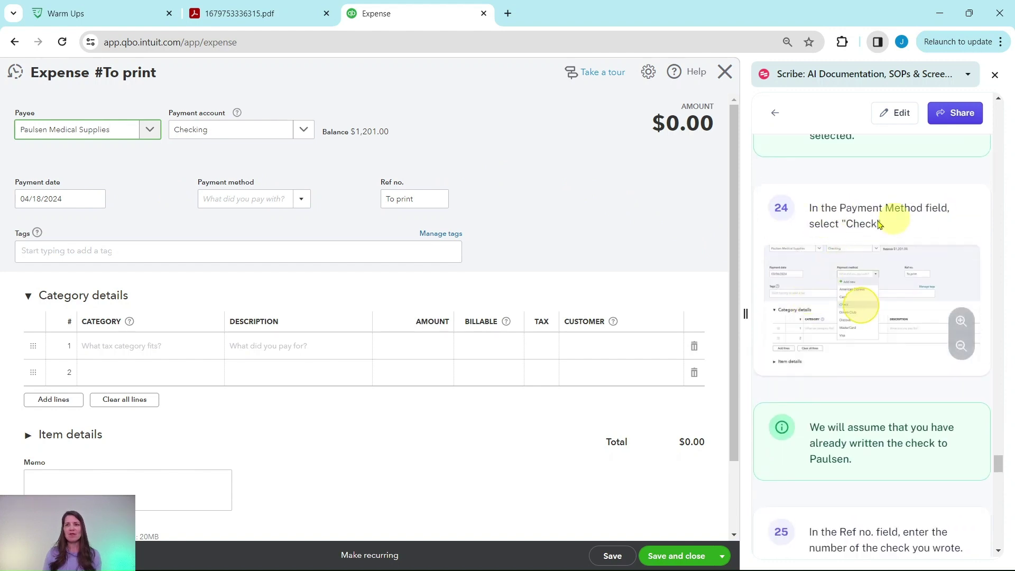
{"action": "left_click", "coordinate": [302, 201]}
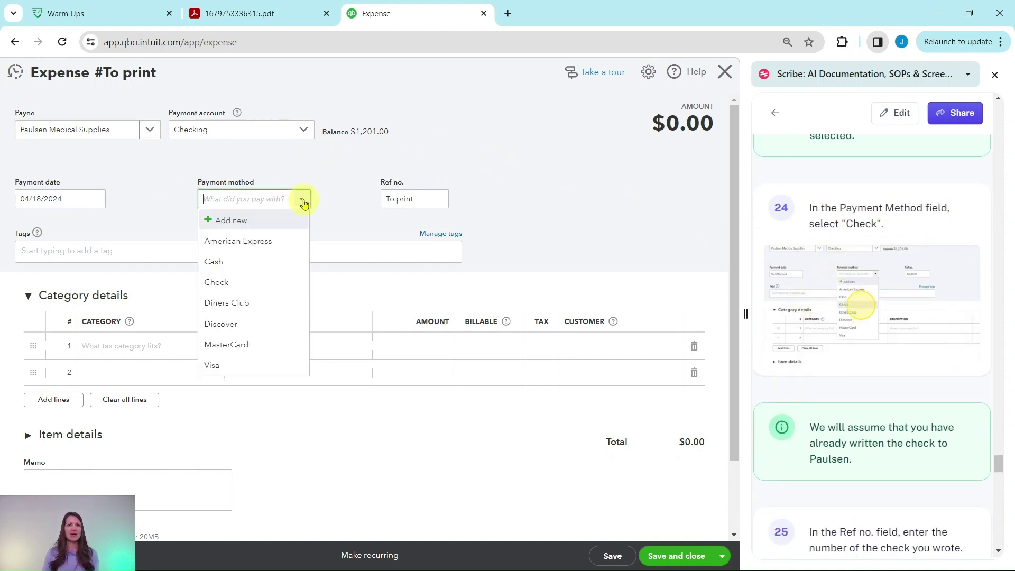
{"action": "left_click", "coordinate": [217, 283]}
Replace the expense's reference number with the check number 2016 given in the guide
{"action": "scroll", "coordinate": [823, 256], "scroll_direction": "down", "scroll_amount": 2}
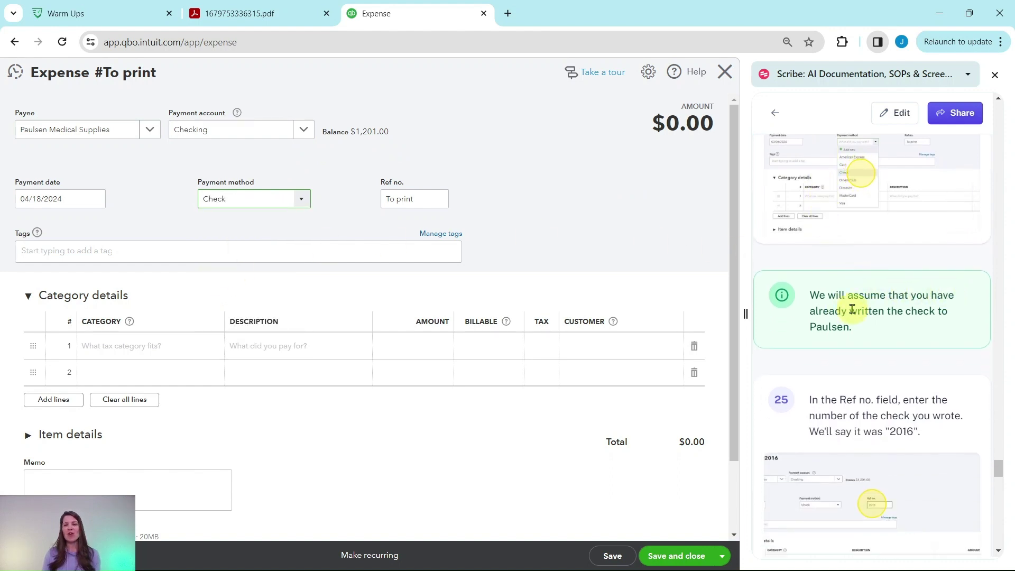
{"action": "scroll", "coordinate": [940, 314], "scroll_direction": "down", "scroll_amount": 1}
{"action": "scroll", "coordinate": [939, 314], "scroll_direction": "down", "scroll_amount": 3}
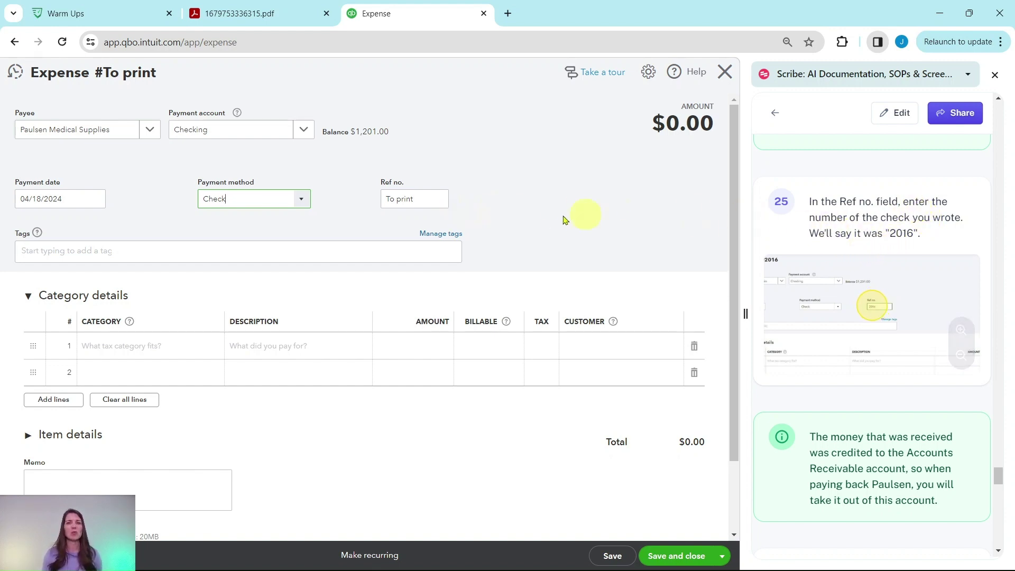
{"action": "left_click_drag", "start_coordinate": [424, 201], "coordinate": [382, 199]}
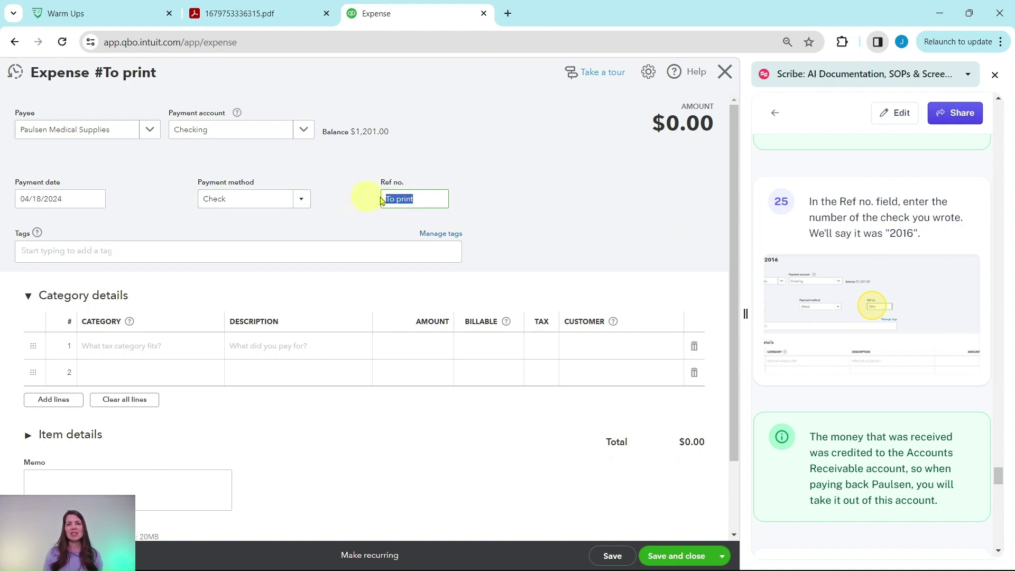
{"action": "key", "text": "BackSpace"}
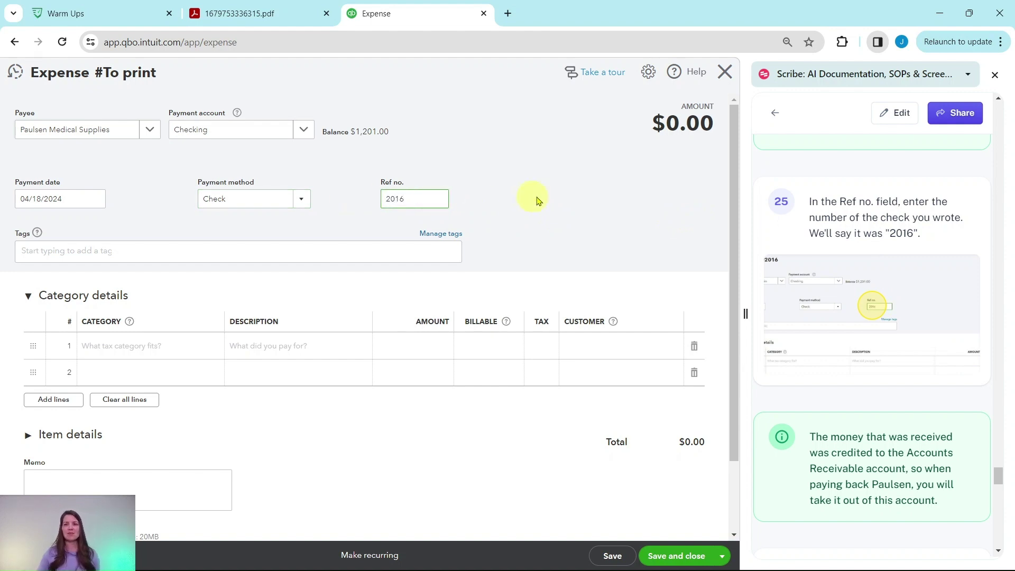
Set the first category line of the expense to Accounts Receivable (A/R), as the guide instructs
{"action": "scroll", "coordinate": [850, 324], "scroll_direction": "down", "scroll_amount": 5}
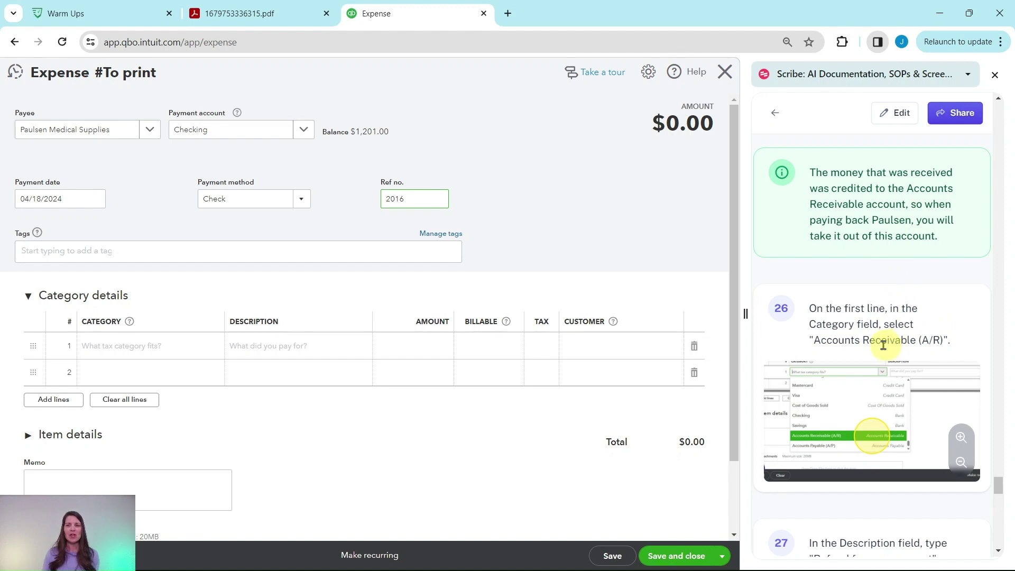
{"action": "left_click", "coordinate": [175, 341]}
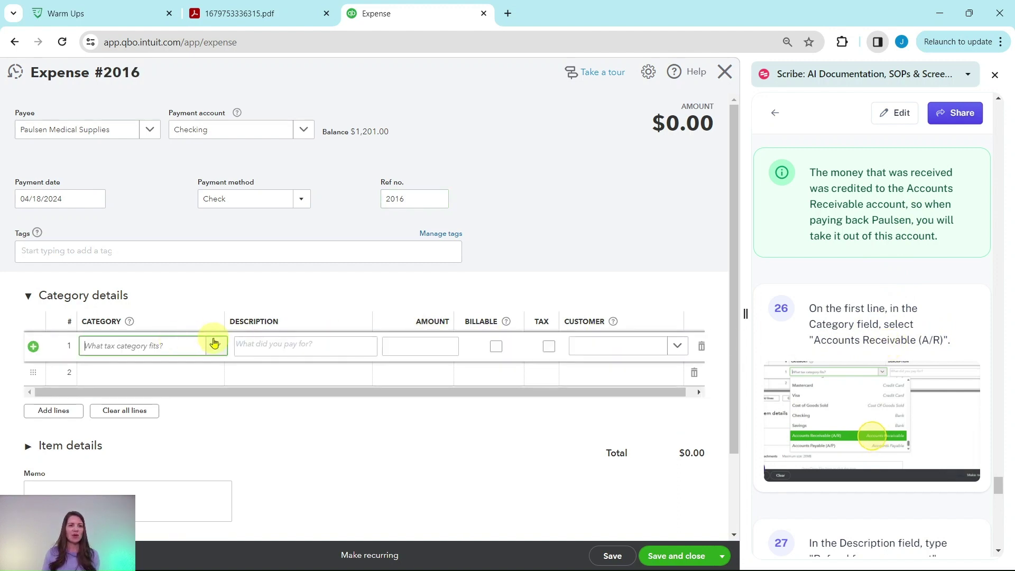
{"action": "left_click", "coordinate": [216, 346]}
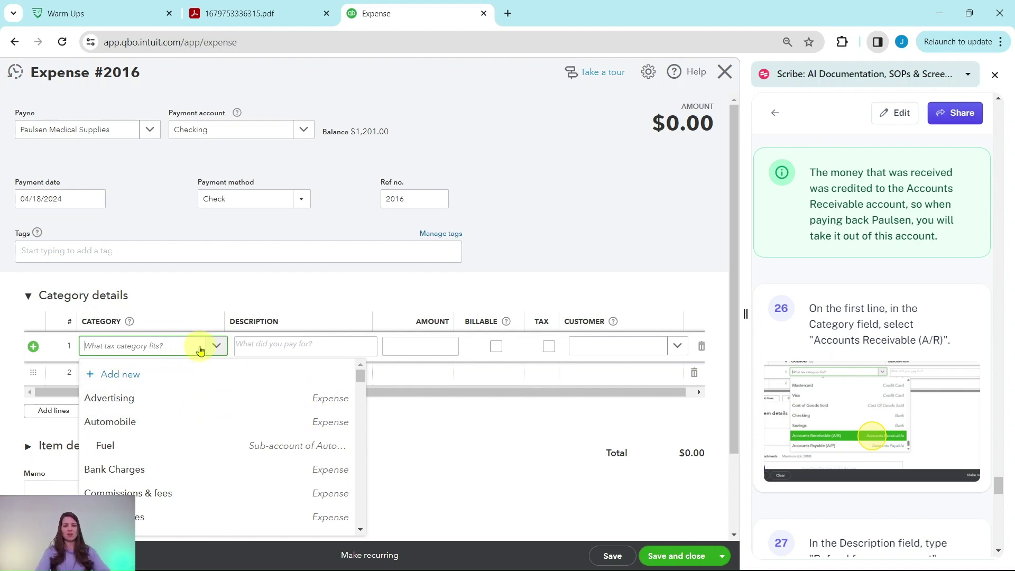
{"action": "type", "text": "account"}
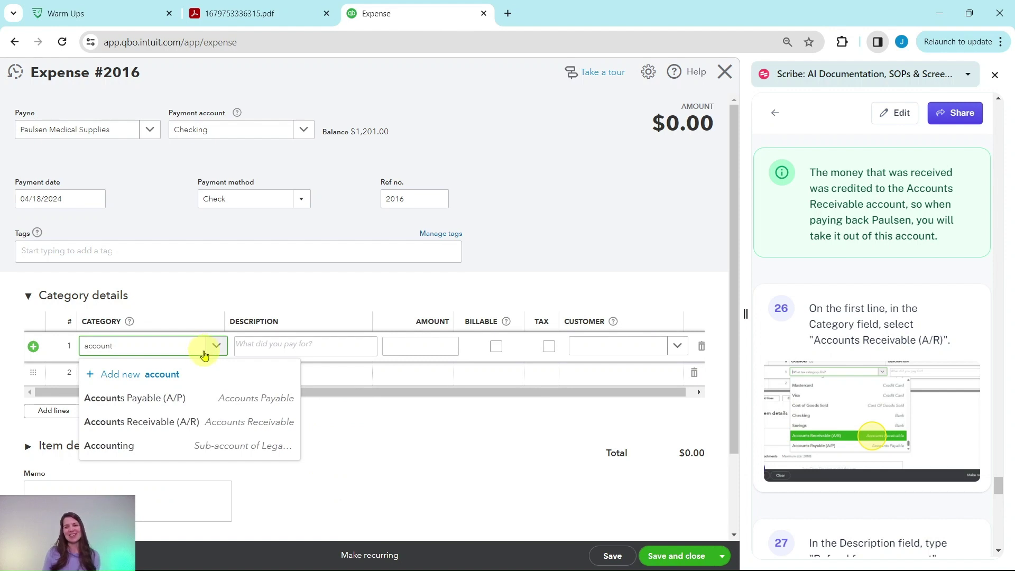
{"action": "scroll", "coordinate": [206, 352], "scroll_direction": "down", "scroll_amount": 1}
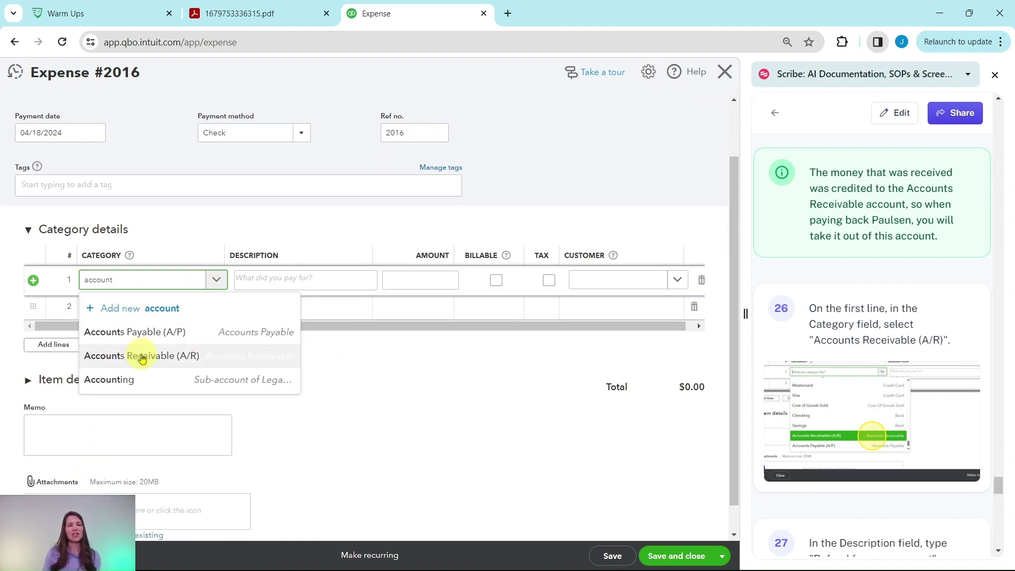
{"action": "left_click", "coordinate": [187, 357]}
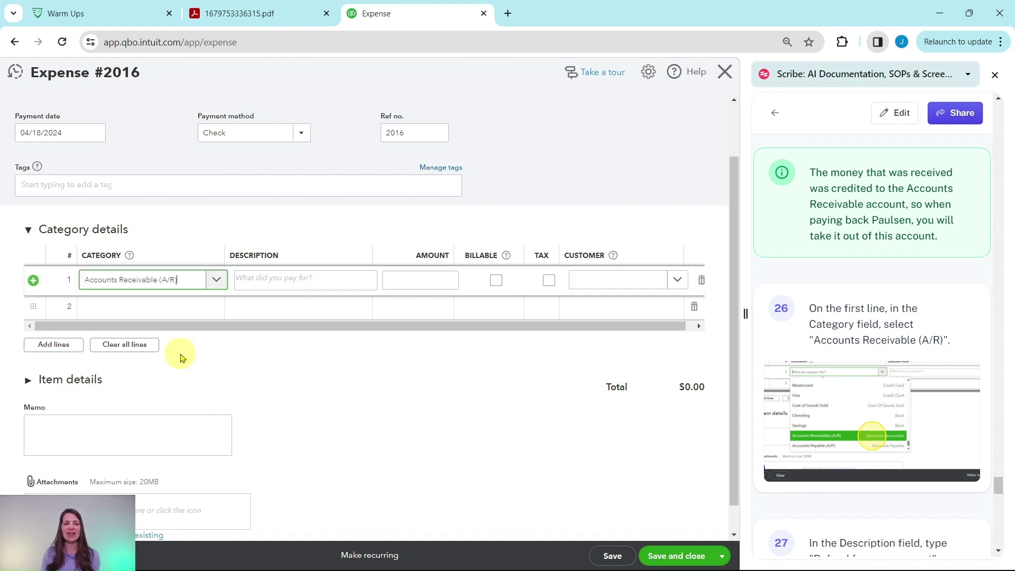
Enter "Refund for overpayment" as the first line's description and 15.25 as its amount, following the guide
{"action": "scroll", "coordinate": [878, 363], "scroll_direction": "down", "scroll_amount": 1}
{"action": "scroll", "coordinate": [878, 364], "scroll_direction": "down", "scroll_amount": 5}
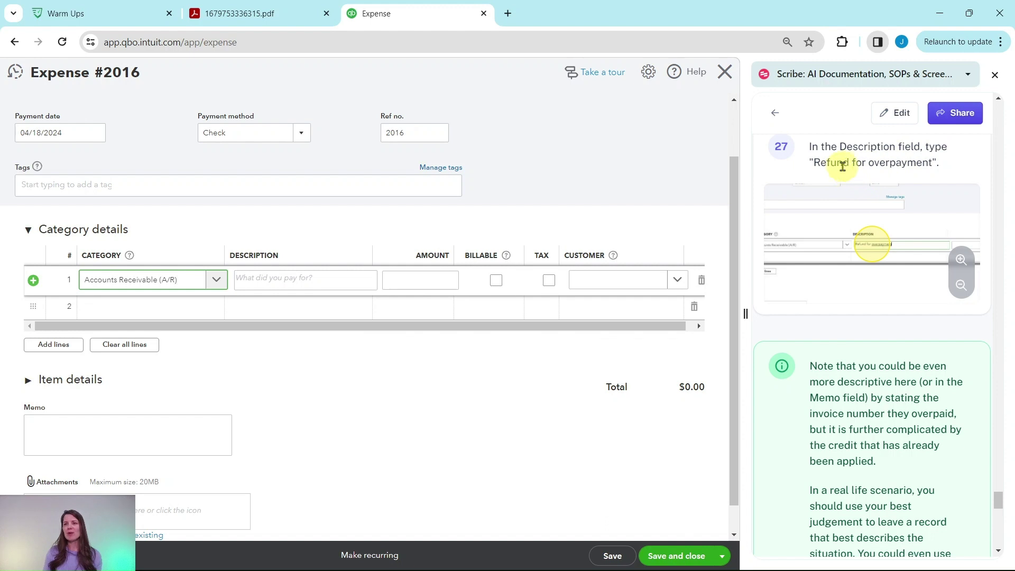
{"action": "left_click", "coordinate": [283, 283]}
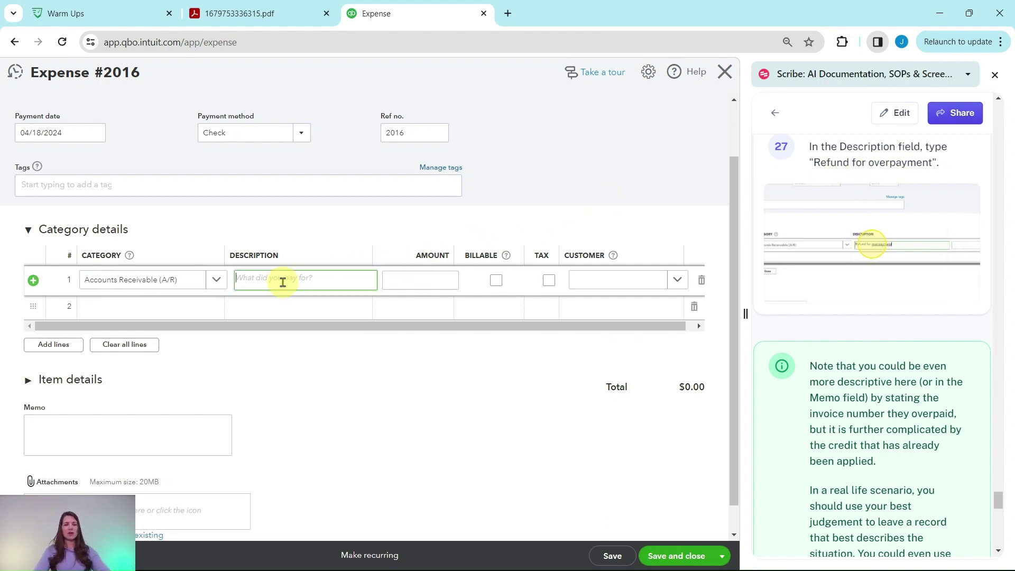
{"action": "type", "text": "Refund for overpayment"}
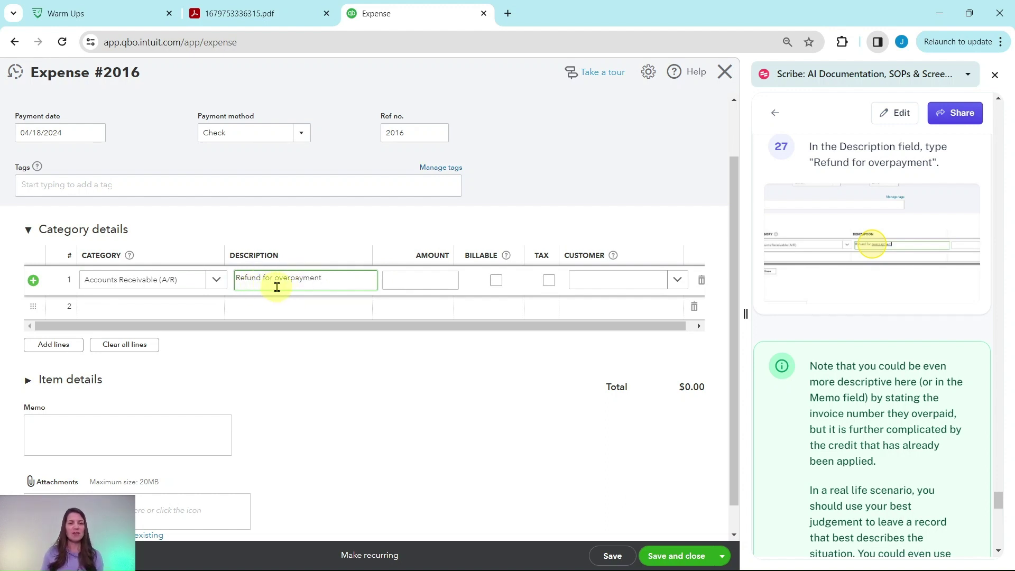
{"action": "scroll", "coordinate": [846, 246], "scroll_direction": "down", "scroll_amount": 4}
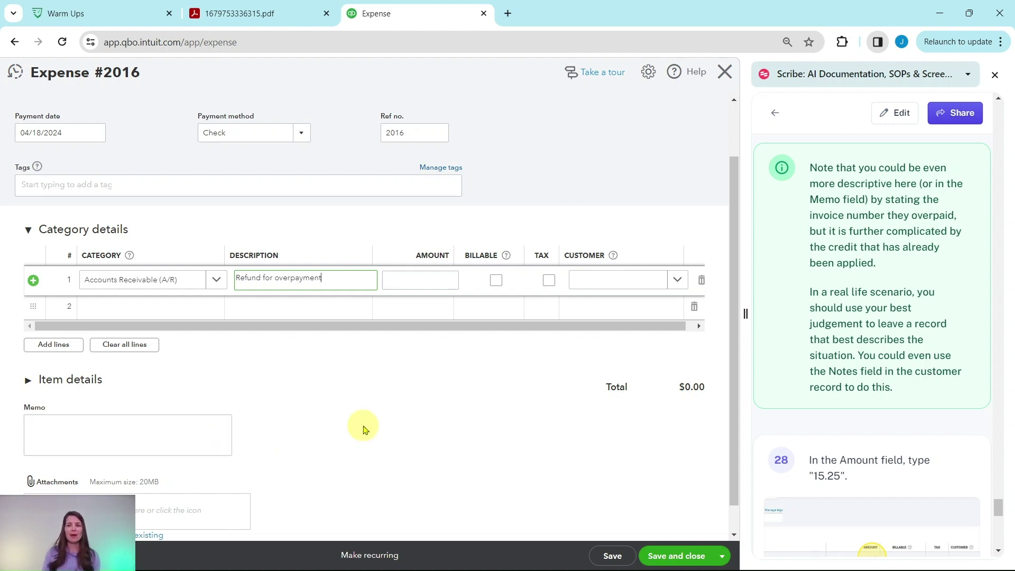
{"action": "scroll", "coordinate": [874, 350], "scroll_direction": "down", "scroll_amount": 5}
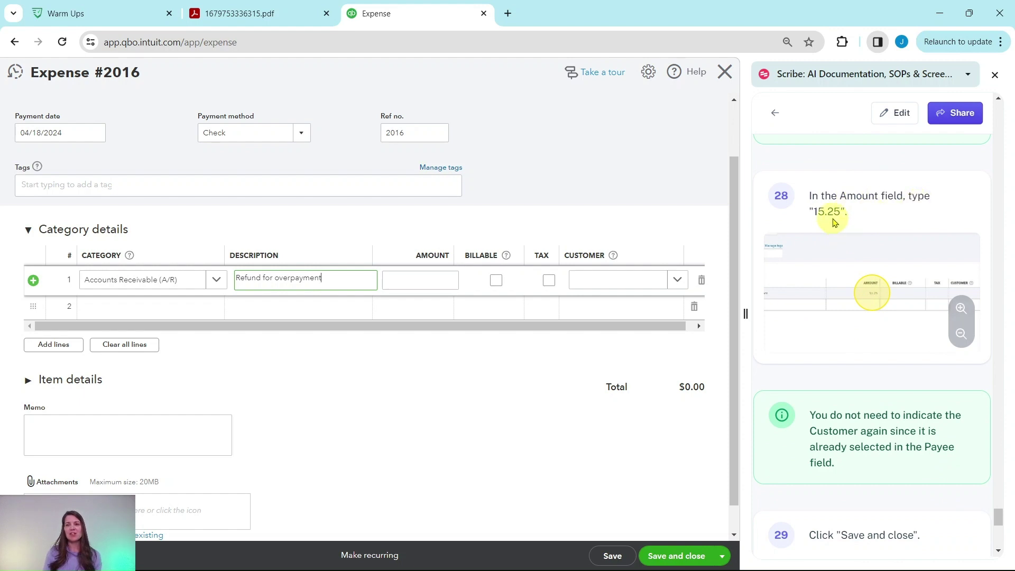
{"action": "left_click", "coordinate": [443, 282]}
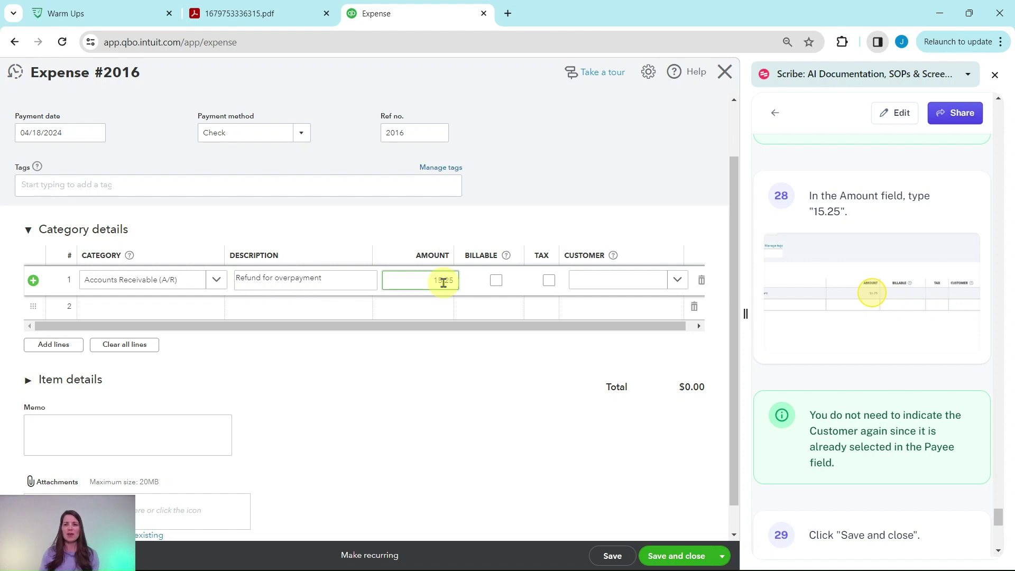
Review the completed expense, save and close it, and read the guide's closing note on the customer balance
{"action": "scroll", "coordinate": [827, 294], "scroll_direction": "down", "scroll_amount": 4}
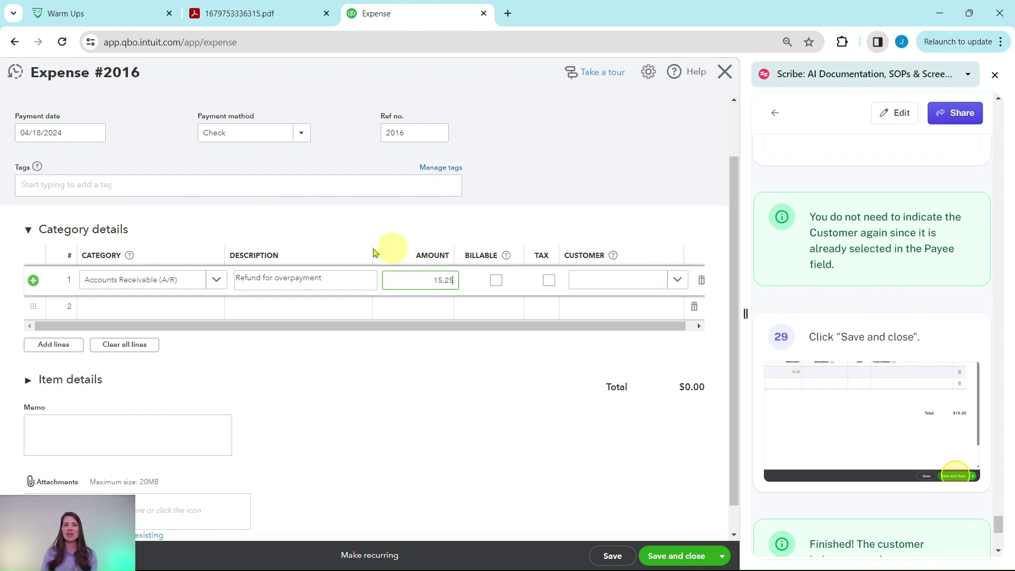
{"action": "scroll", "coordinate": [373, 252], "scroll_direction": "up", "scroll_amount": 2}
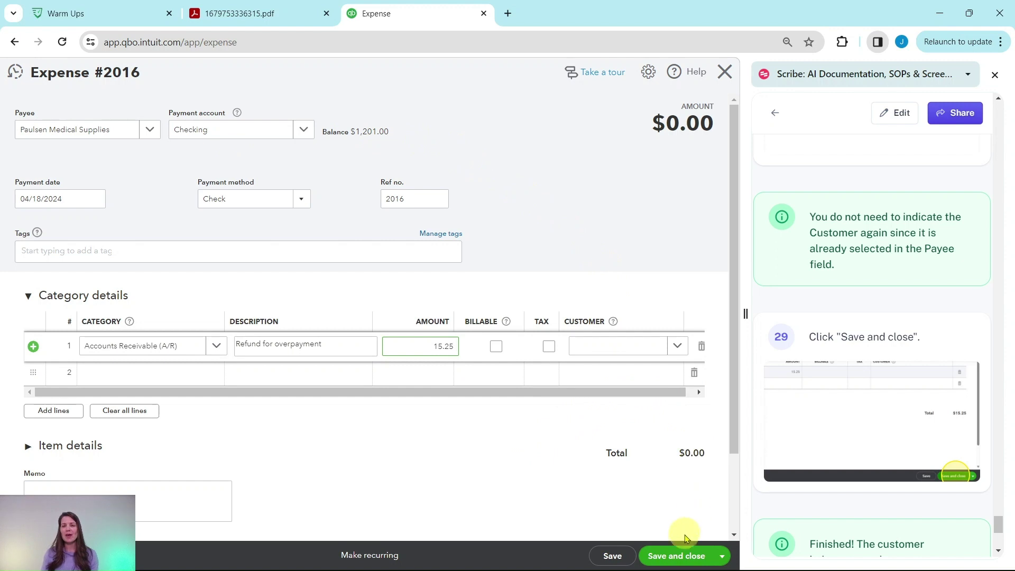
{"action": "left_click", "coordinate": [675, 556]}
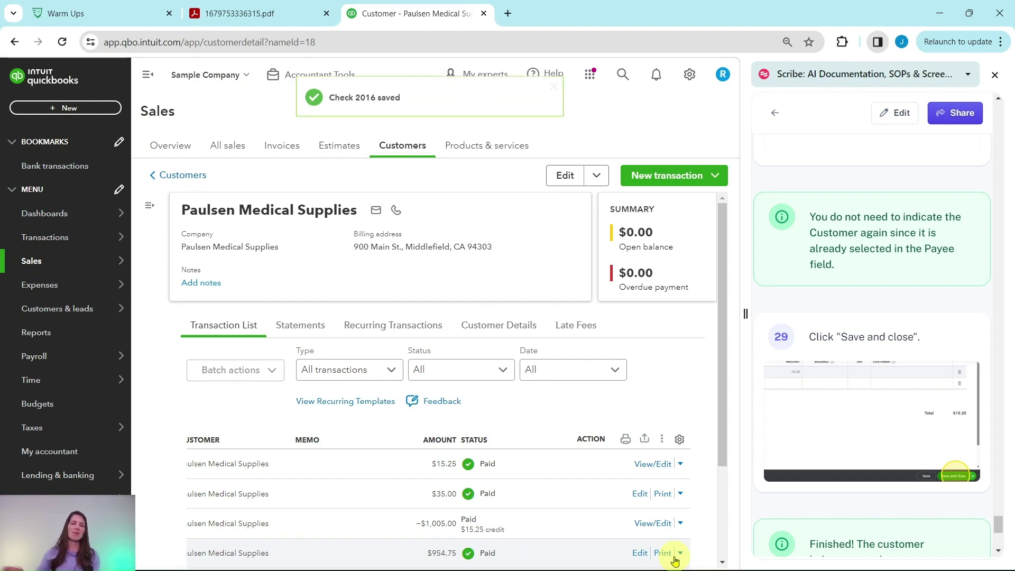
{"action": "scroll", "coordinate": [822, 392], "scroll_direction": "down", "scroll_amount": 5}
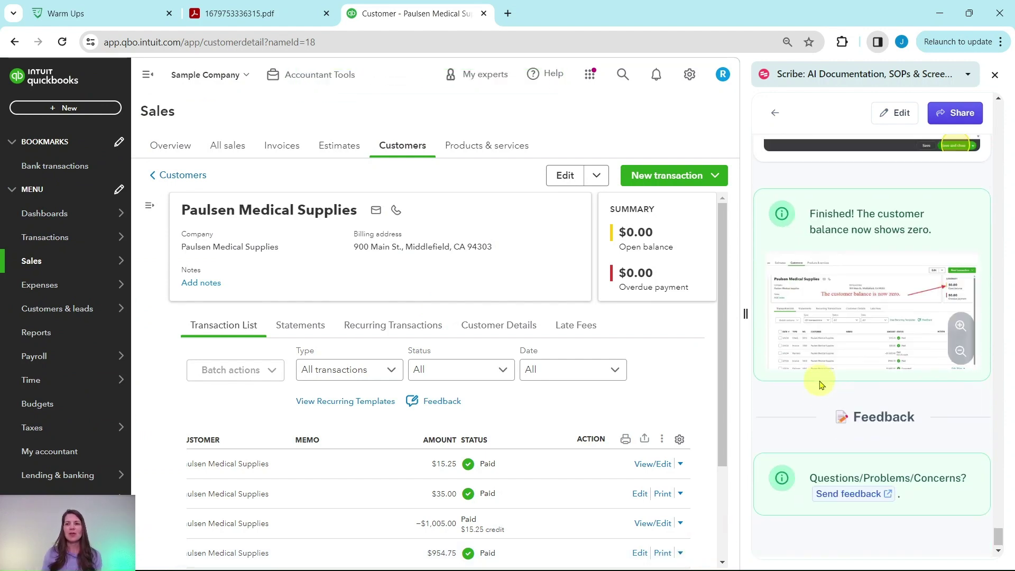